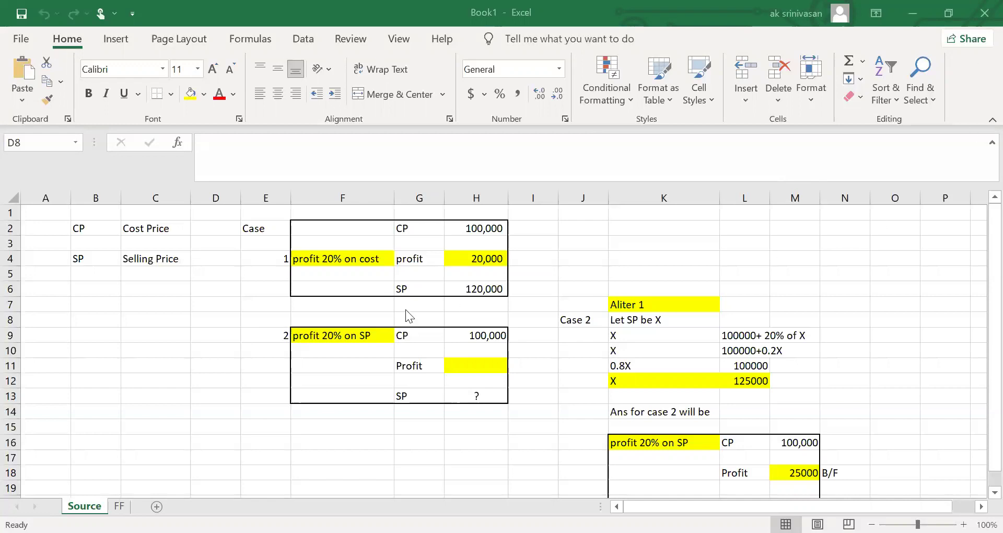
- Point out the Case 1 SP label, the Aliter 1 X line and its solved value 125000
left_click(406, 287)
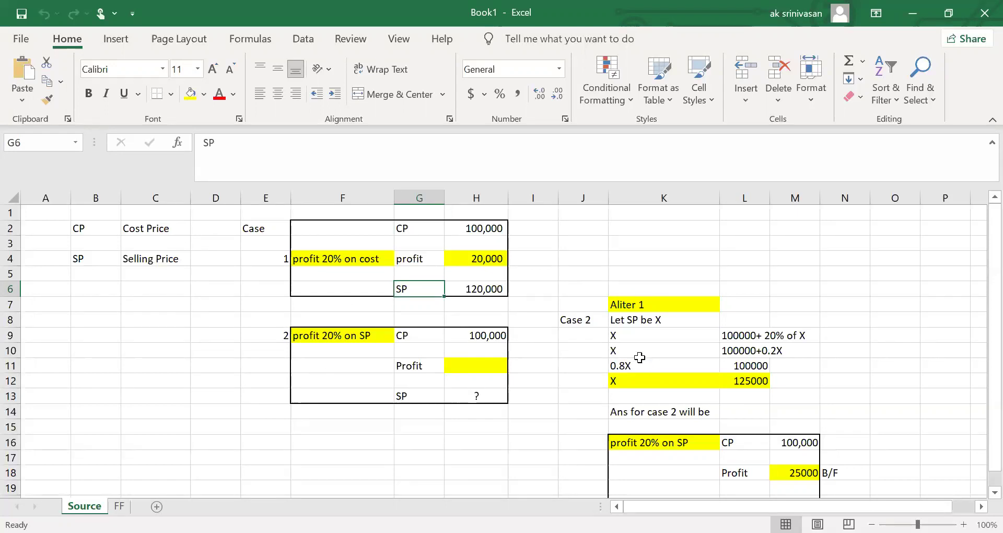
left_click(621, 354)
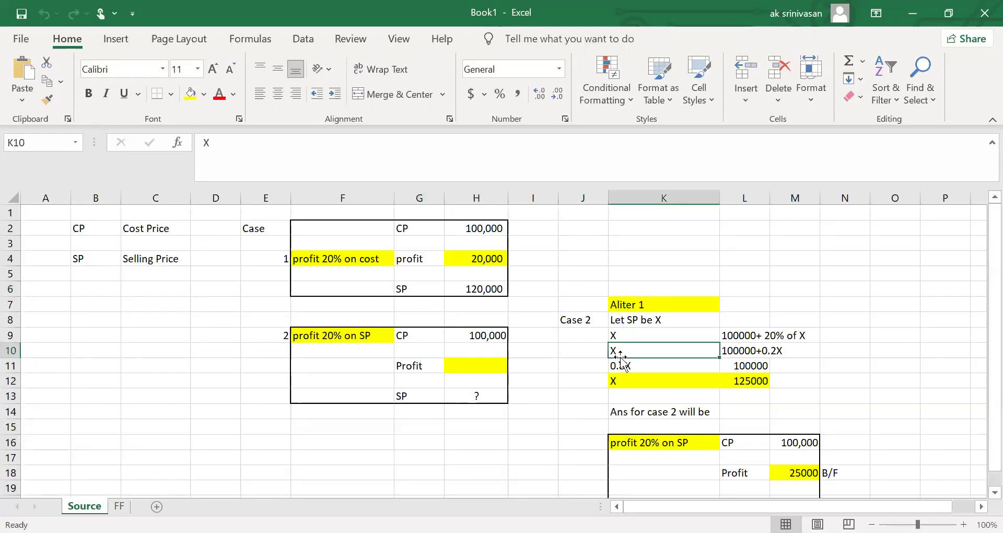
left_click(749, 382)
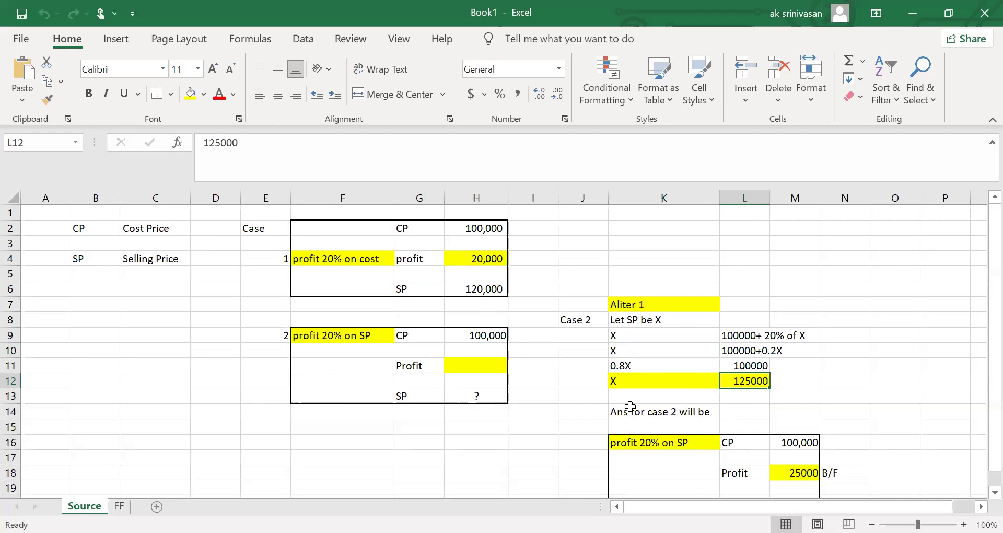
- Step through the Case 2 answer box to the 125,000 selling price
left_click(670, 448)
key("Down")
key("Down")
key("Down")
key("Down")
key("Down")
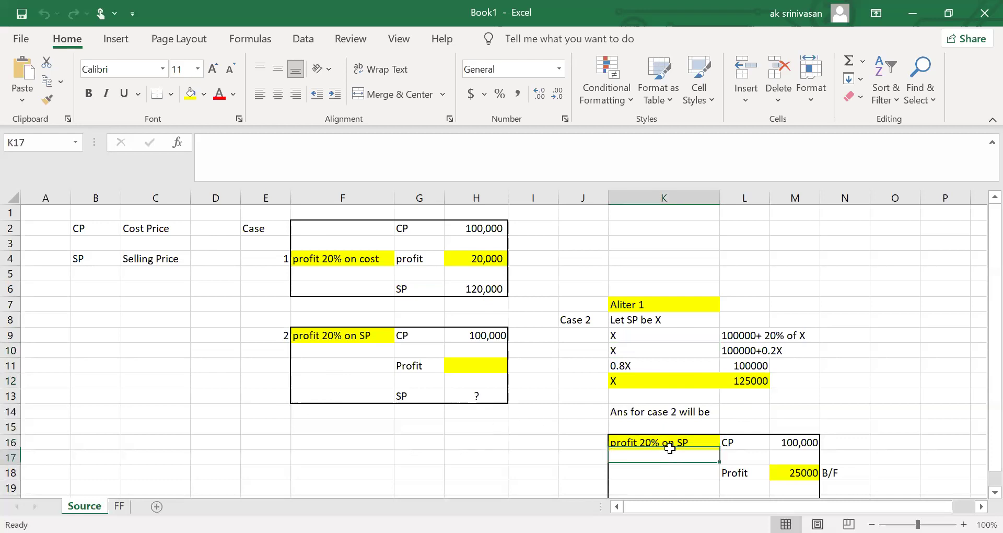
key("Right")
key("Up")
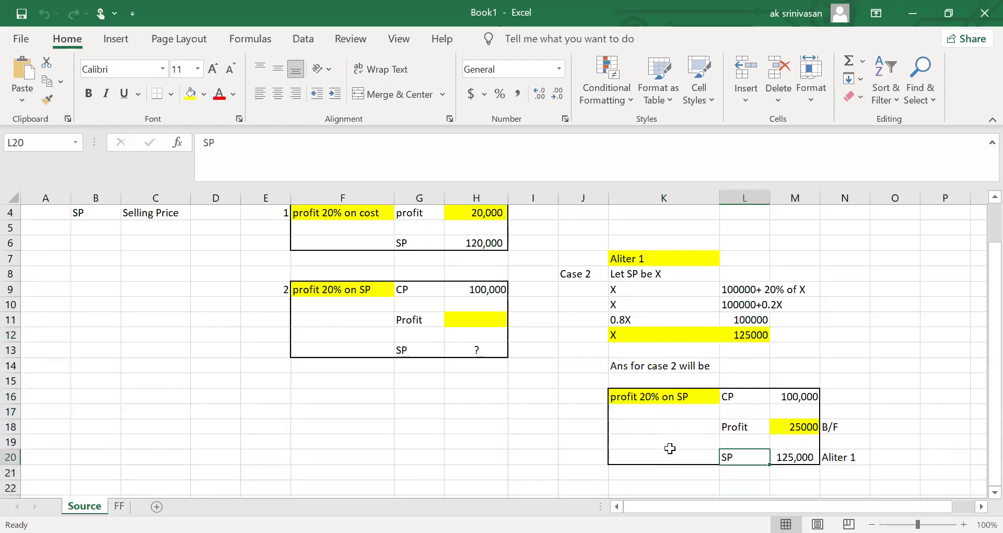
key("Right")
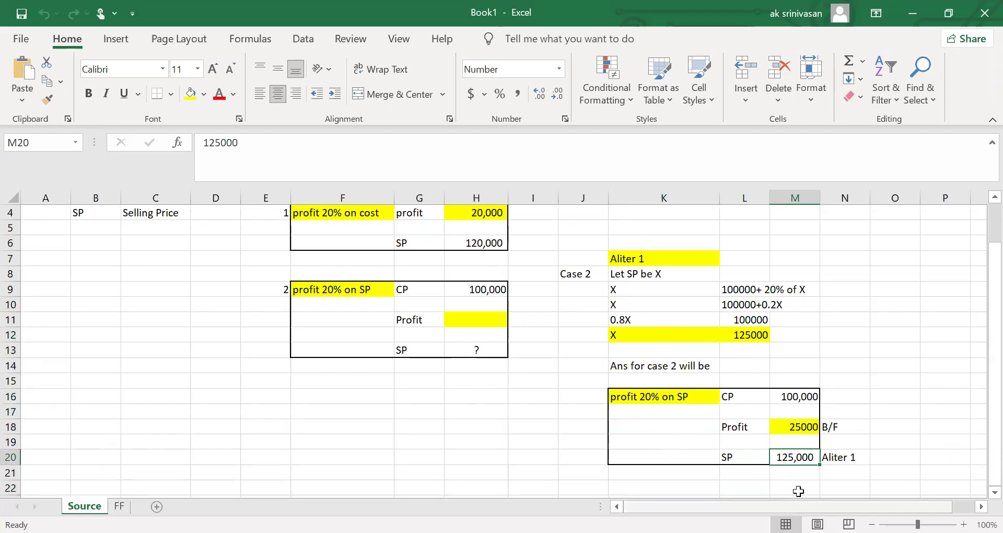
- Point out the brought-forward 25000 profit and the empty Case 2 Profit cell, then go to the FF sheet
left_click(804, 429)
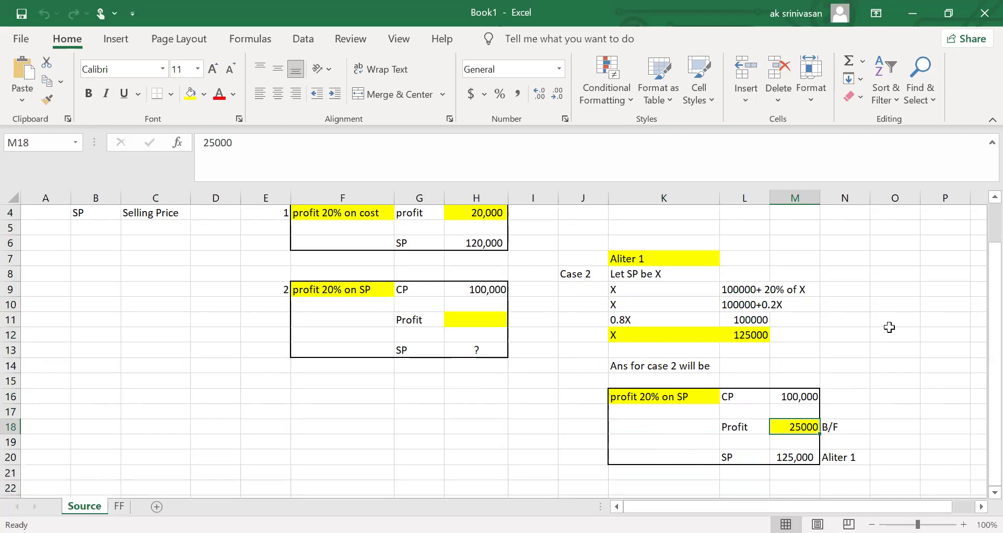
left_click(494, 317)
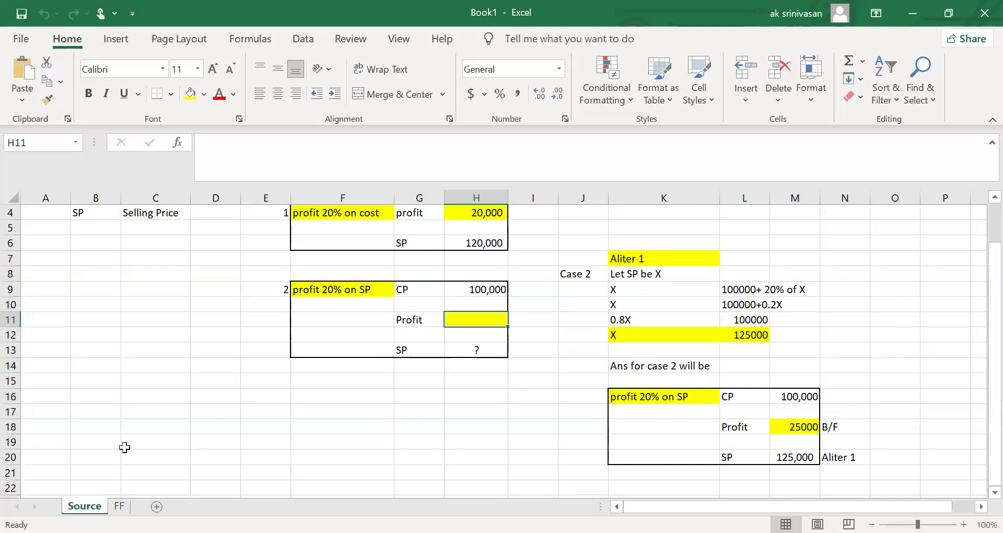
left_click(119, 506)
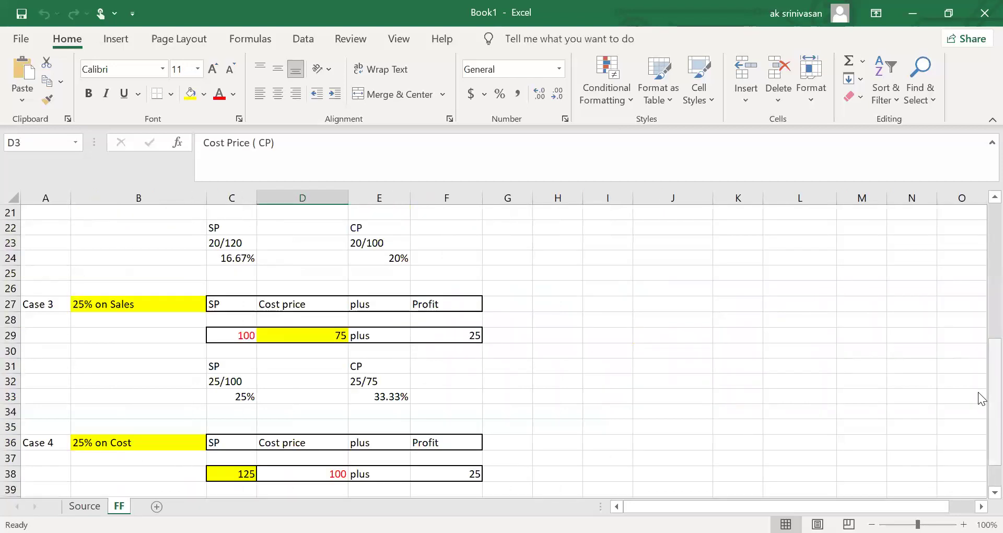
left_click_drag(981, 398, 981, 272)
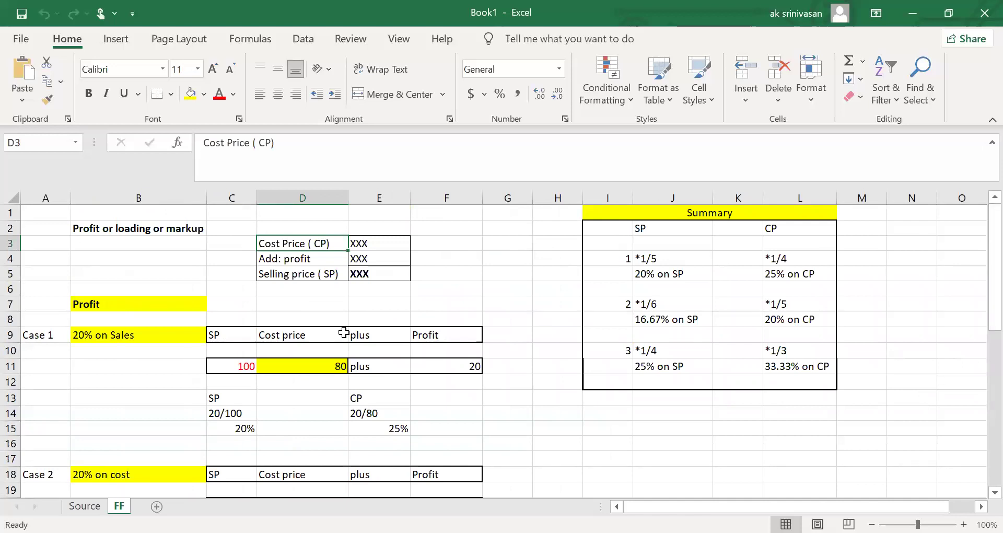
left_click(81, 227)
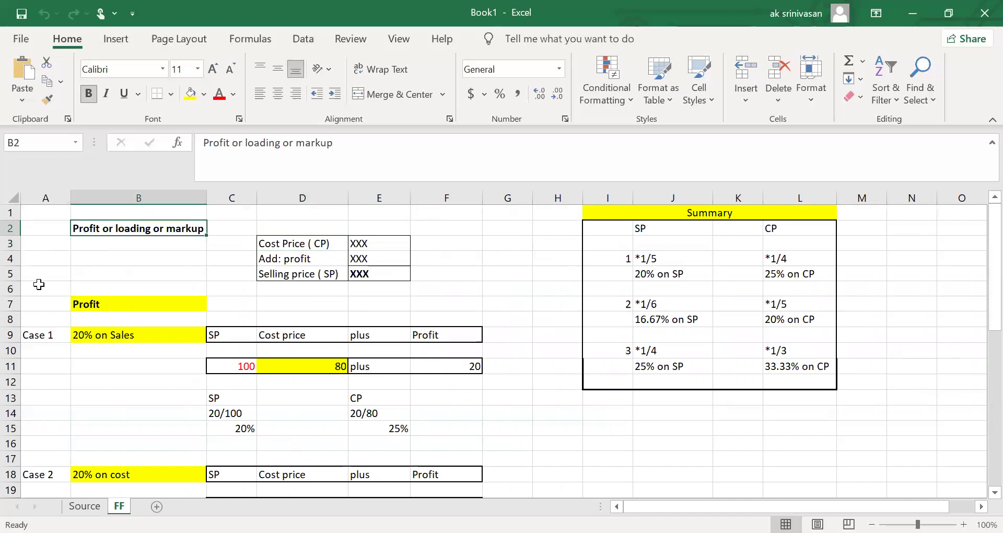
key("Right")
key("Up")
key("Down")
key("Down")
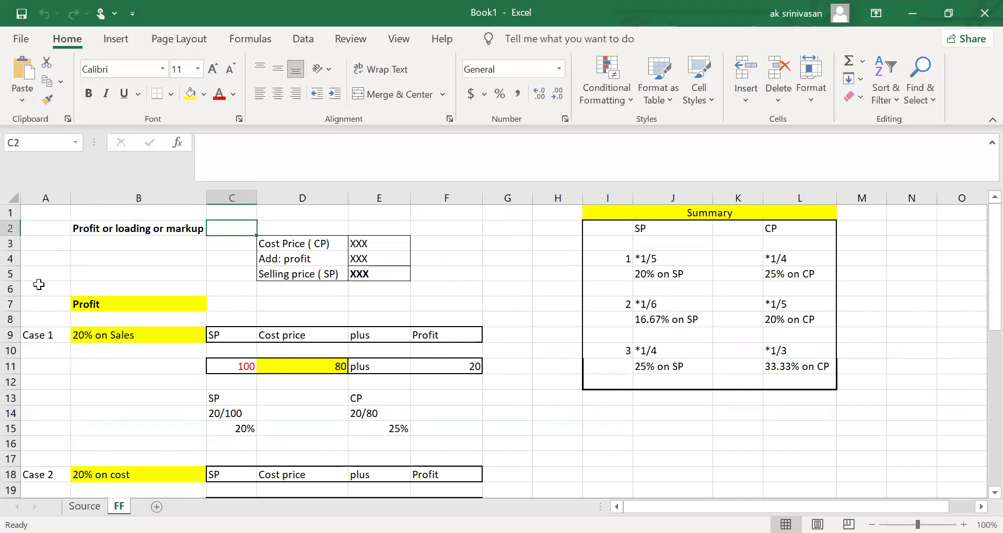
key("Down")
key("Down")
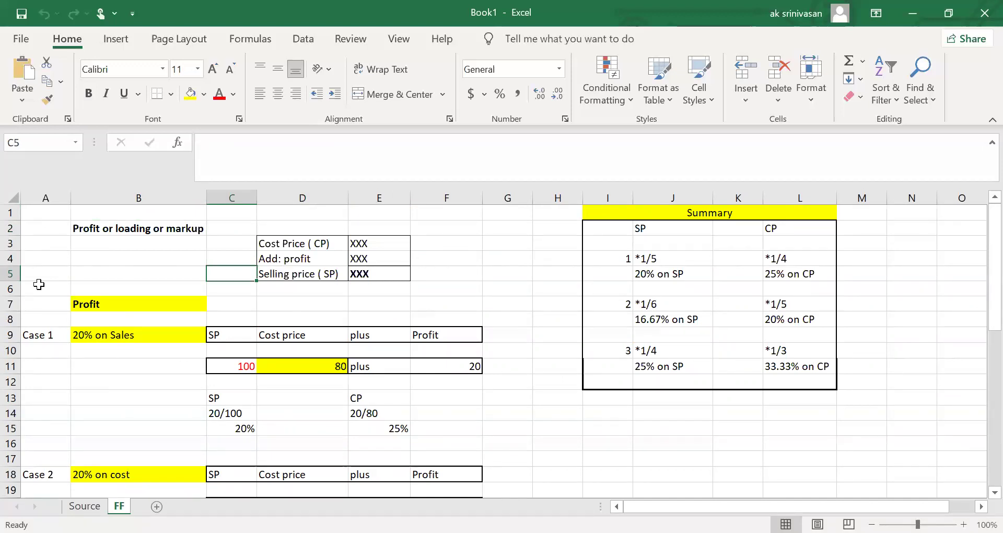
key("Left")
key("Left")
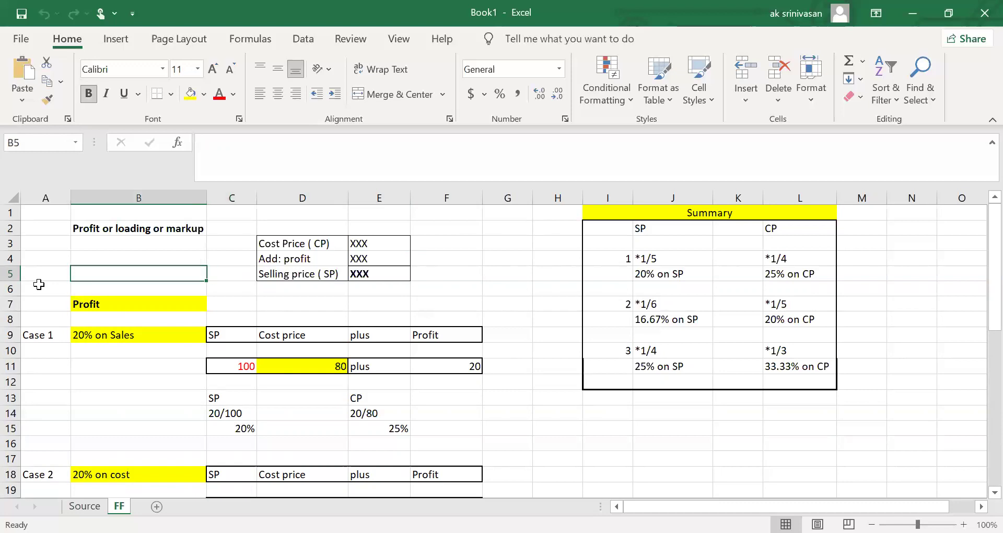
key("Down")
key("Down")
key("Down")
key("Down")
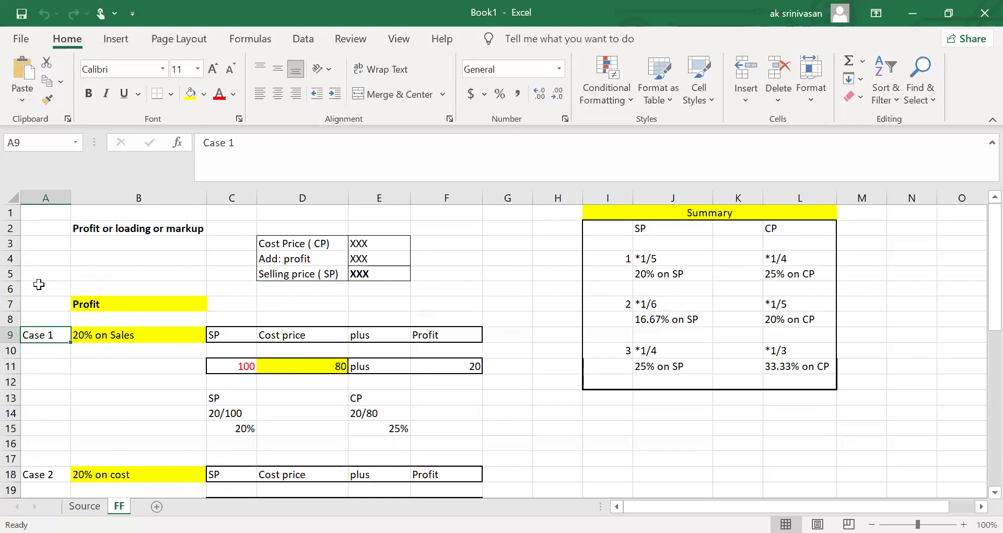
key("Right")
key("Right")
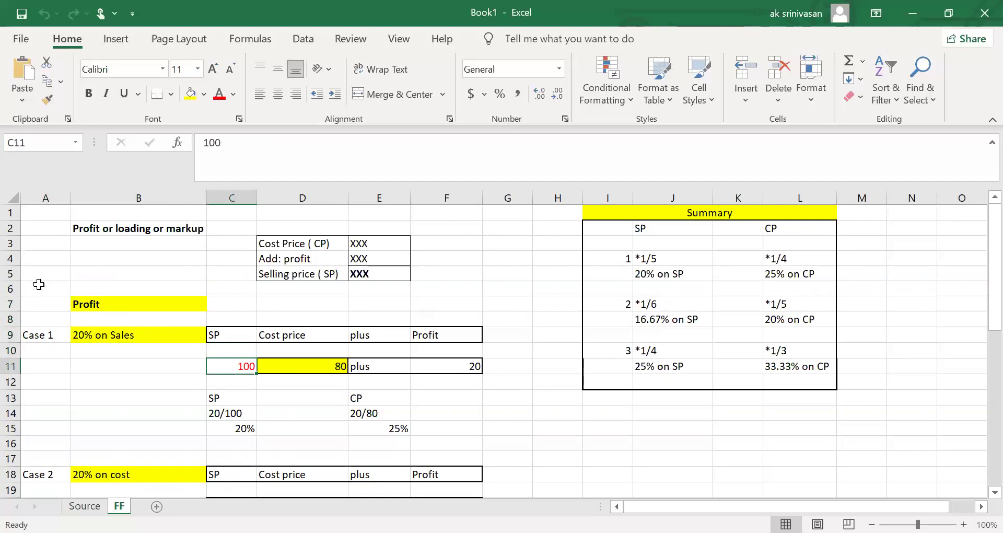
key("Right")
key("Right")
key("Right")
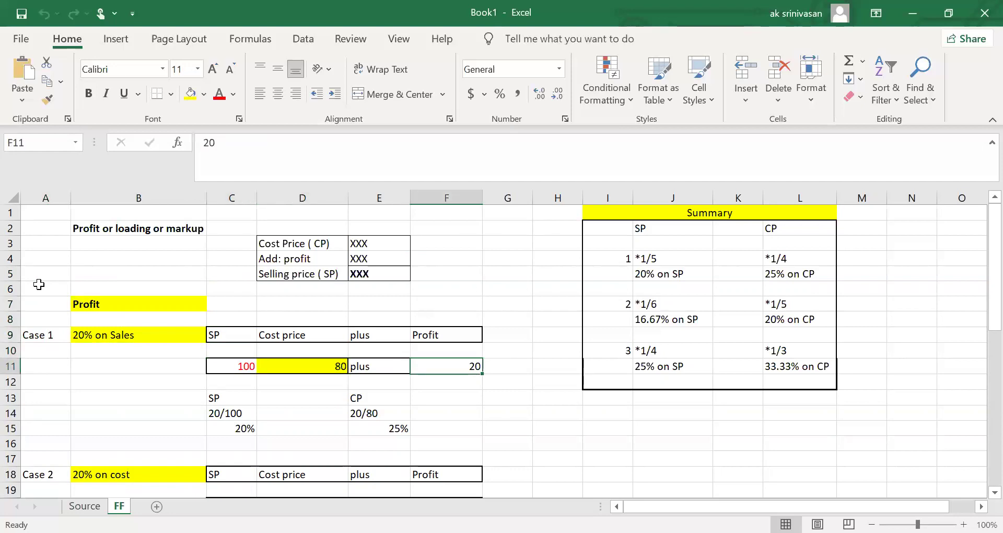
key("Left")
key("Left")
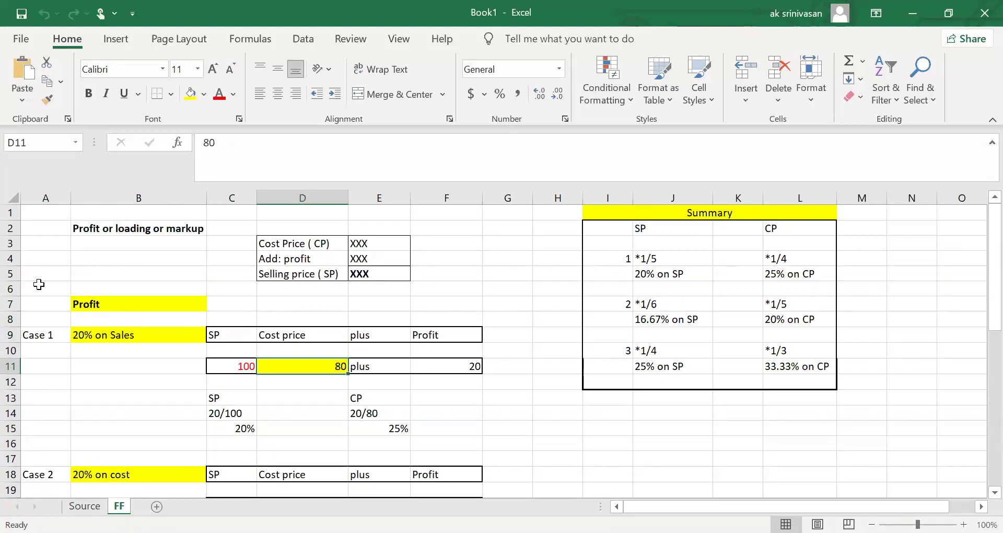
key("Left")
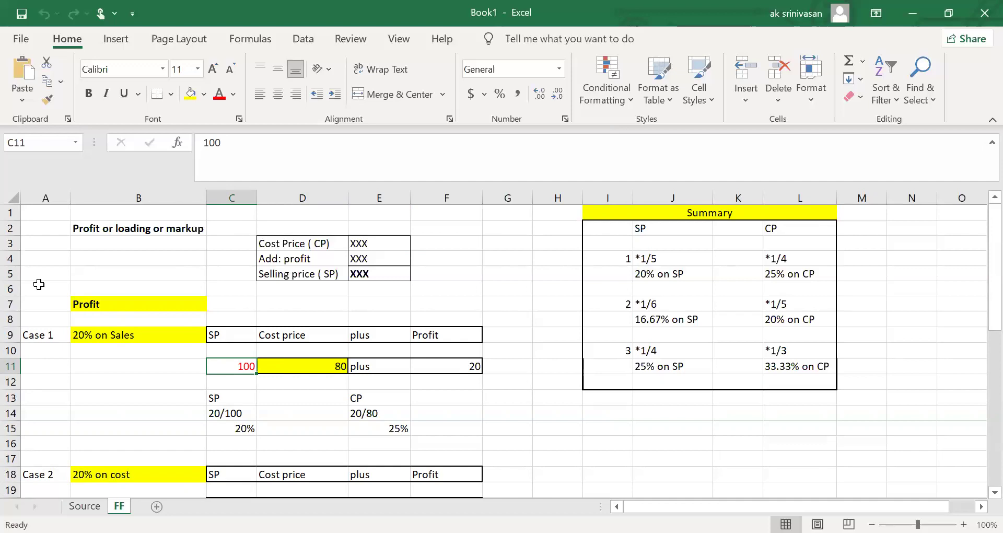
key("Right")
key("Right")
key("Right")
key("Left")
key("Left")
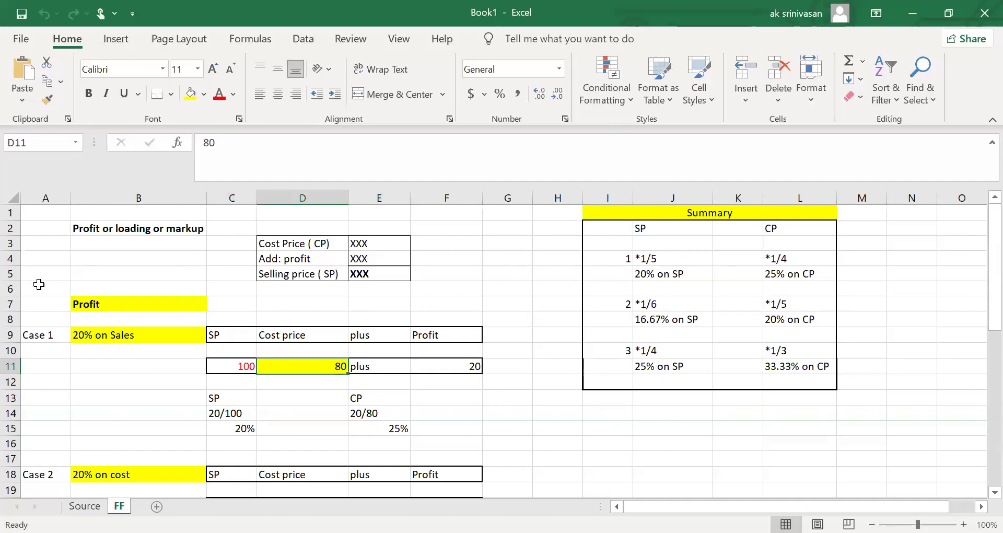
key("Left")
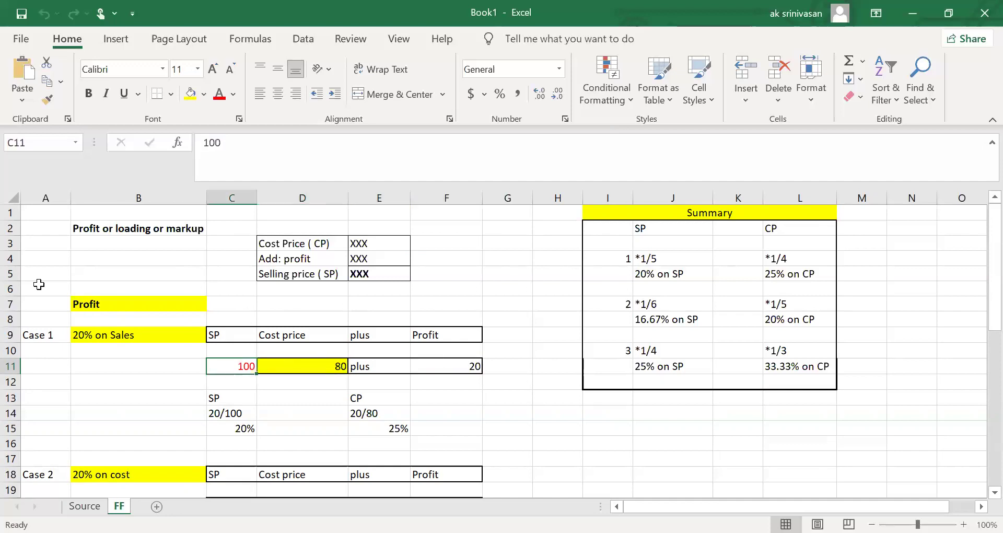
key("Down")
key("Down")
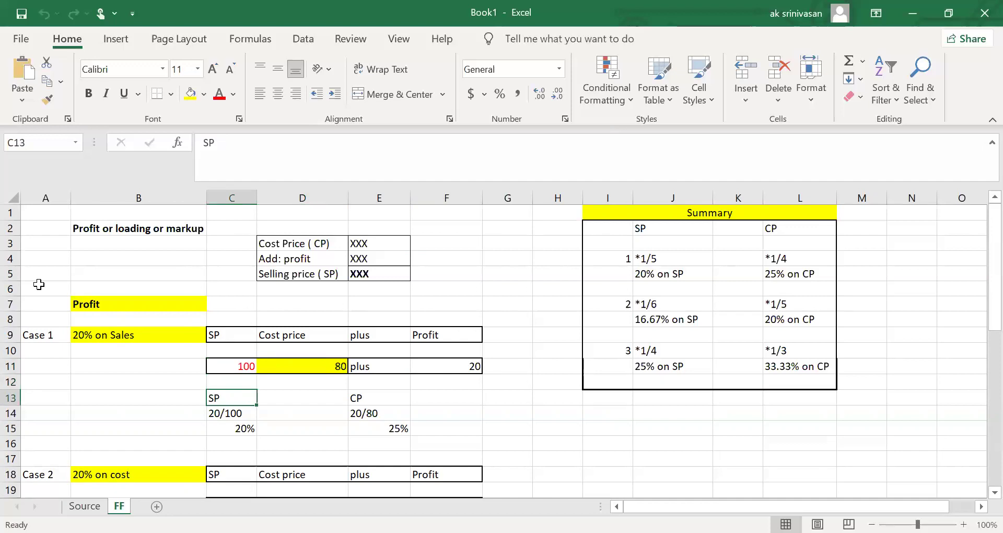
key("Down")
key("Down")
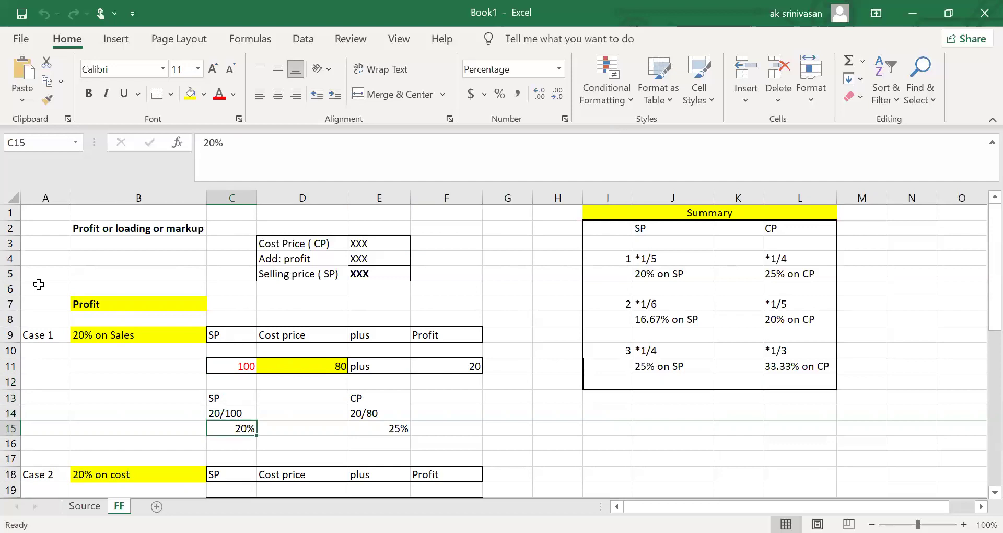
left_click(473, 367)
left_click(248, 366)
left_click(243, 430)
left_click(336, 366)
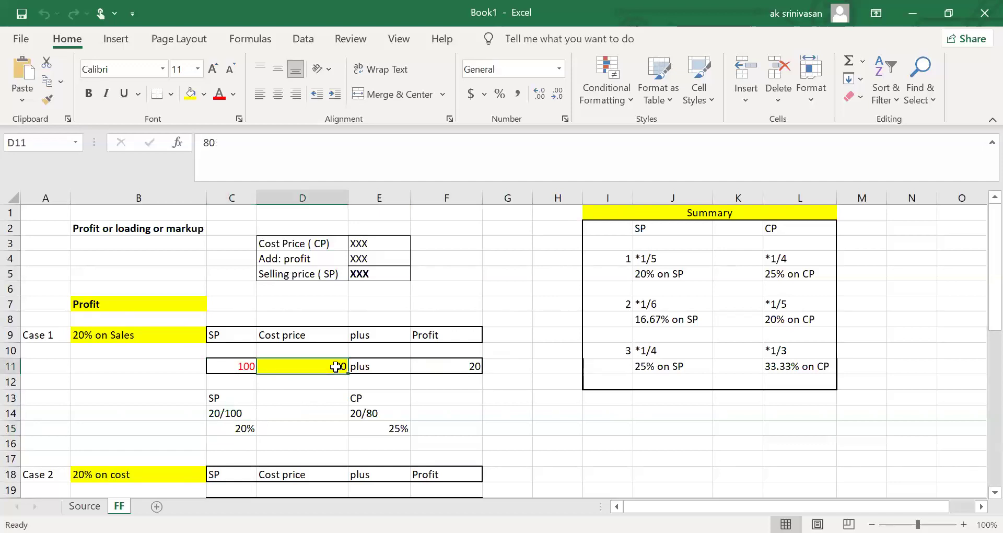
left_click(473, 366)
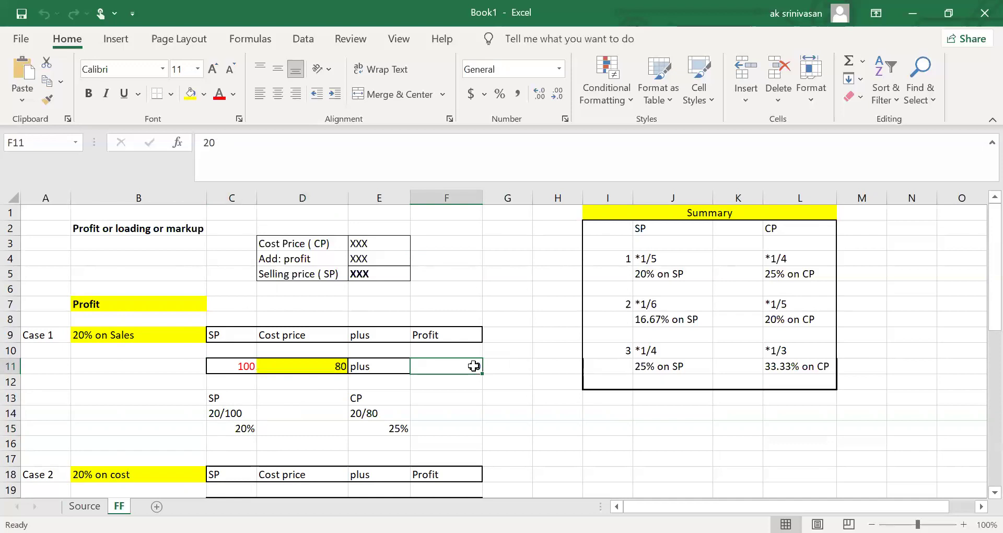
left_click(399, 427)
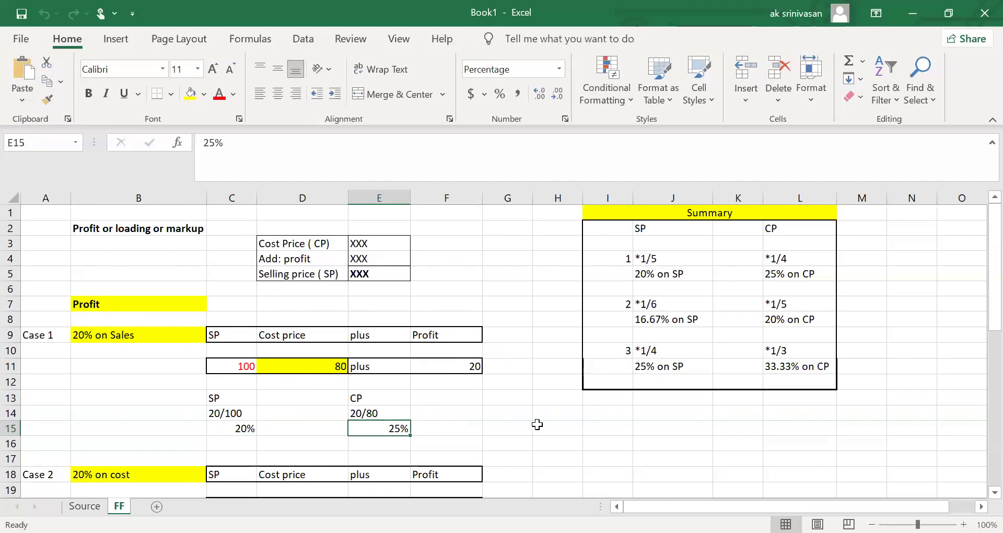
left_click(244, 430)
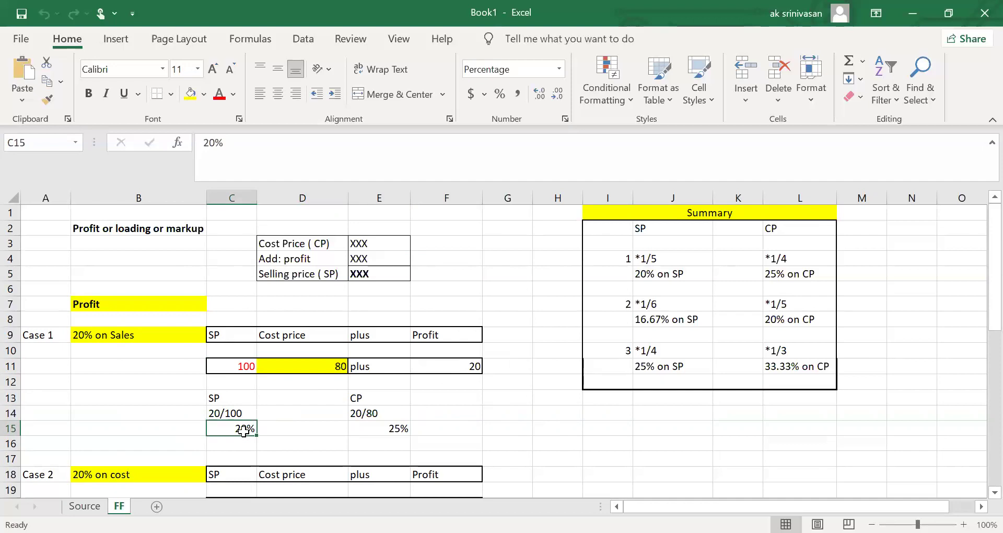
left_click(396, 426)
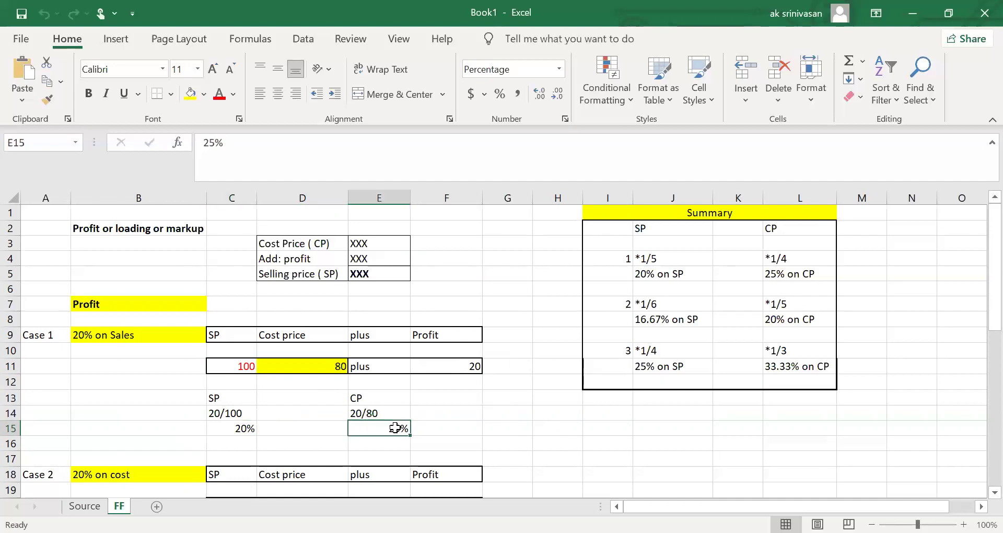
left_click(326, 364)
left_click(384, 429)
left_click(244, 431)
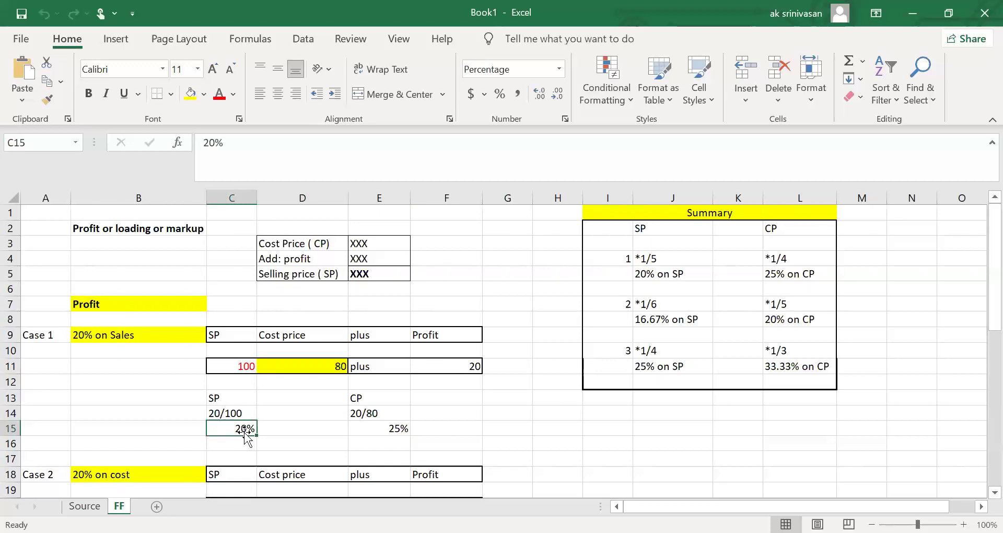
- Scroll down to Case 2 and point out its cost price 100, profit 20 and selling price 120
key("Down")
key("Down")
key("Down")
key("Down")
key("Down")
key("Down")
key("Down")
key("Down")
key("Down")
key("Down")
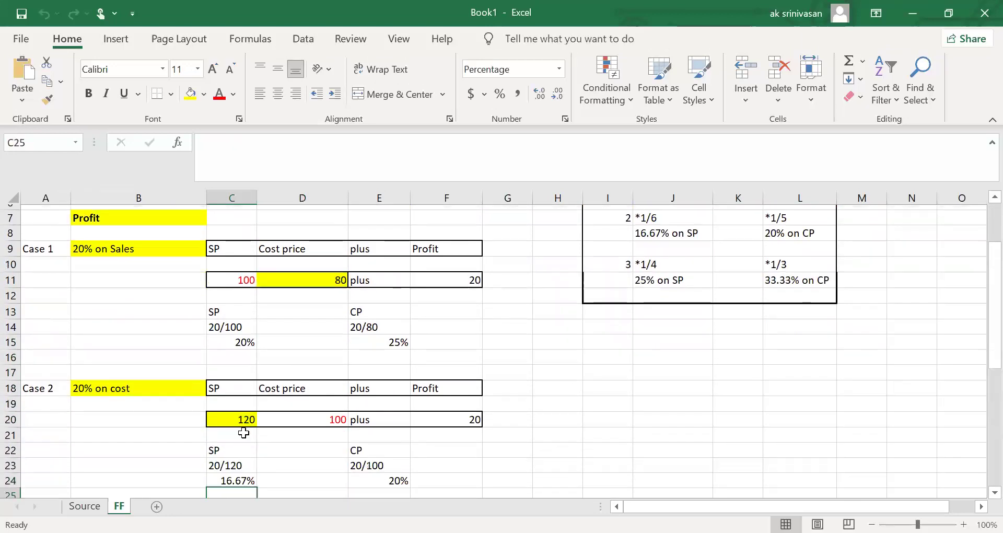
key("Down")
key("Down")
key("Down")
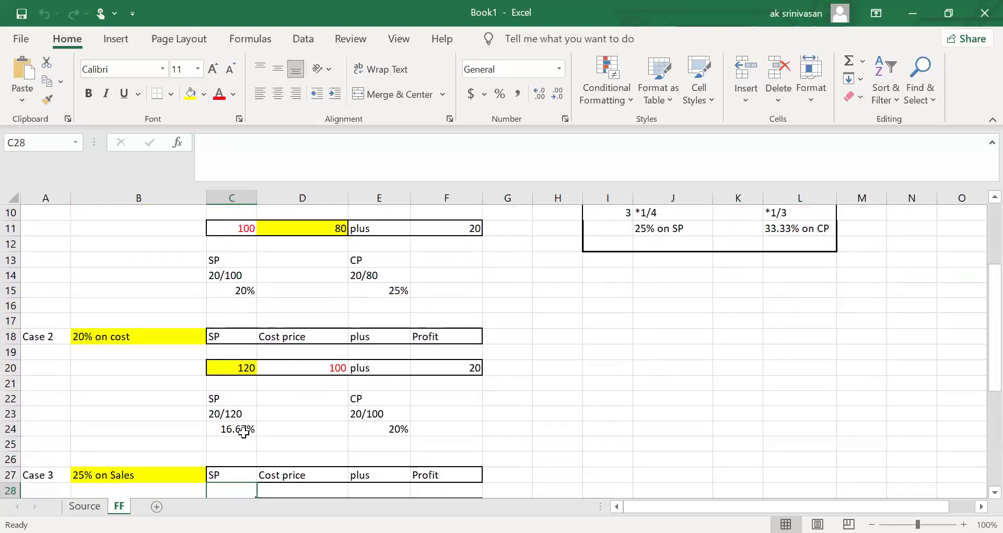
left_click(333, 369)
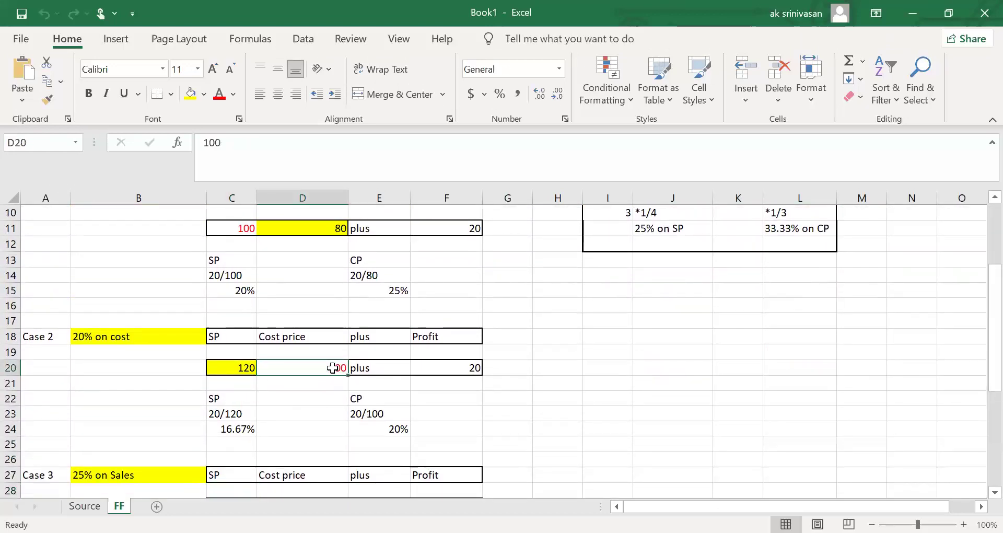
left_click(473, 368)
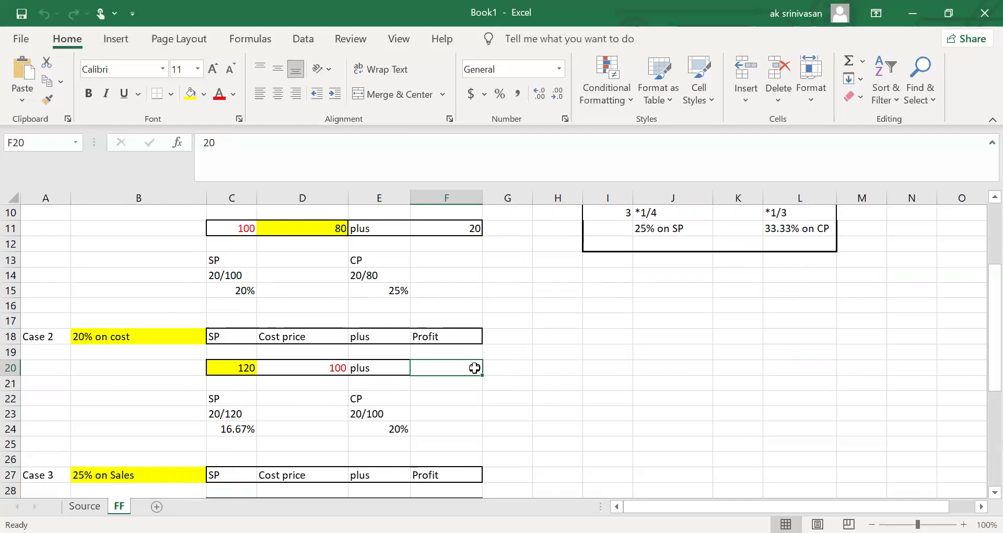
left_click(234, 366)
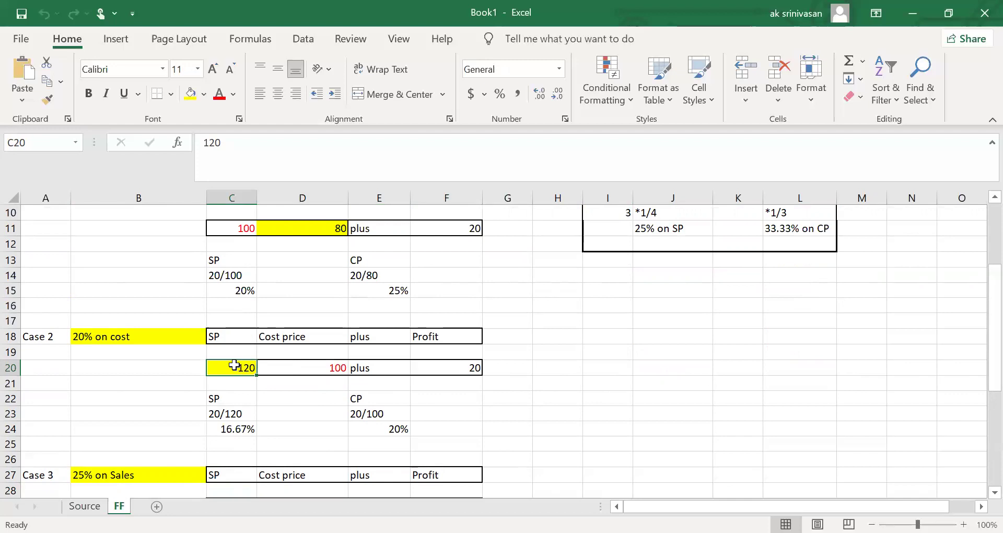
left_click(478, 369)
left_click(244, 369)
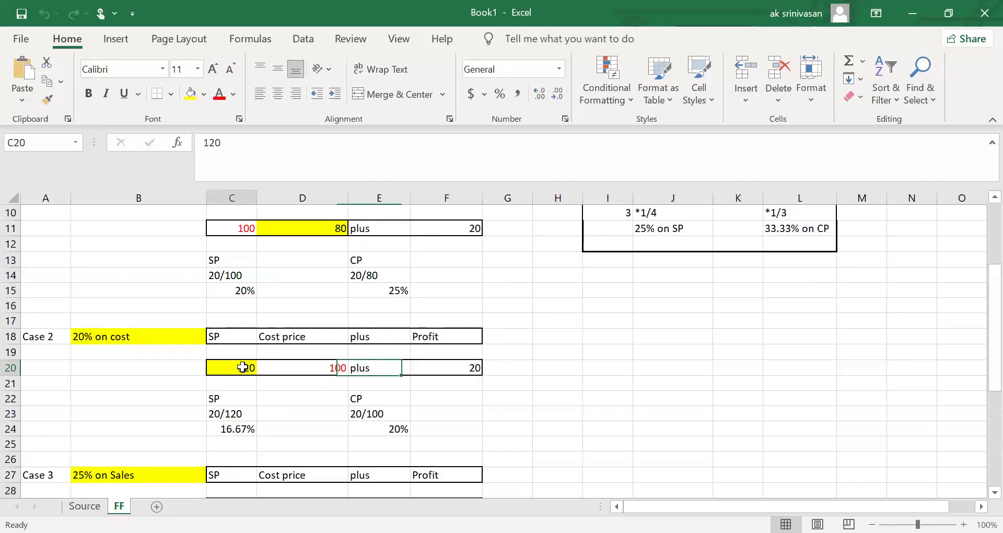
- Relate the 16.67% profit on SP 120 and the 20% profit on cost 100
left_click(242, 429)
left_click(240, 370)
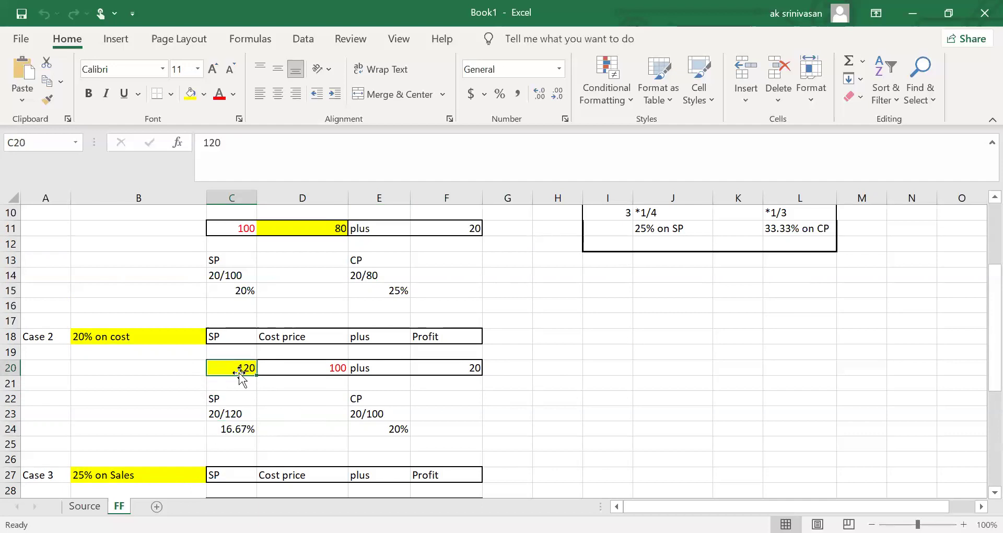
left_click(401, 429)
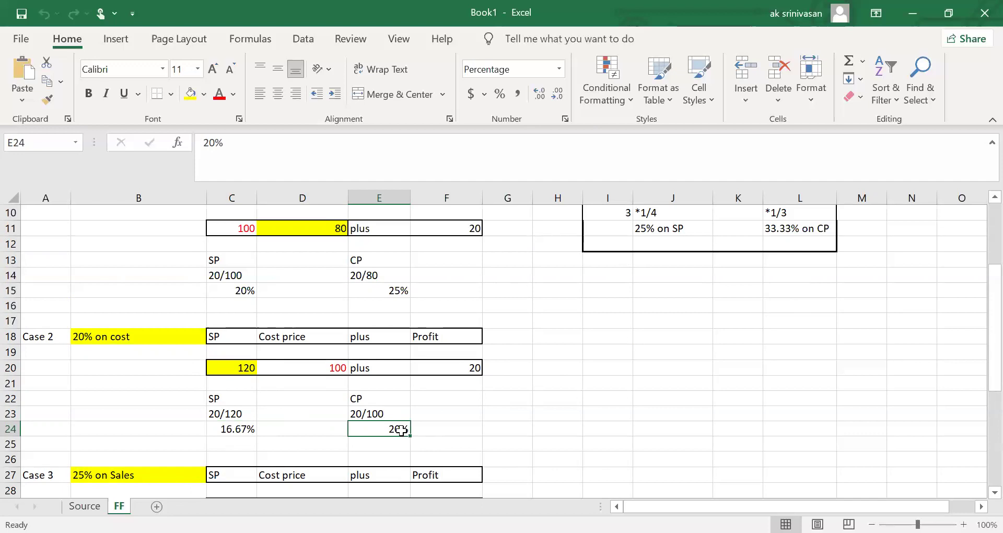
left_click(247, 368)
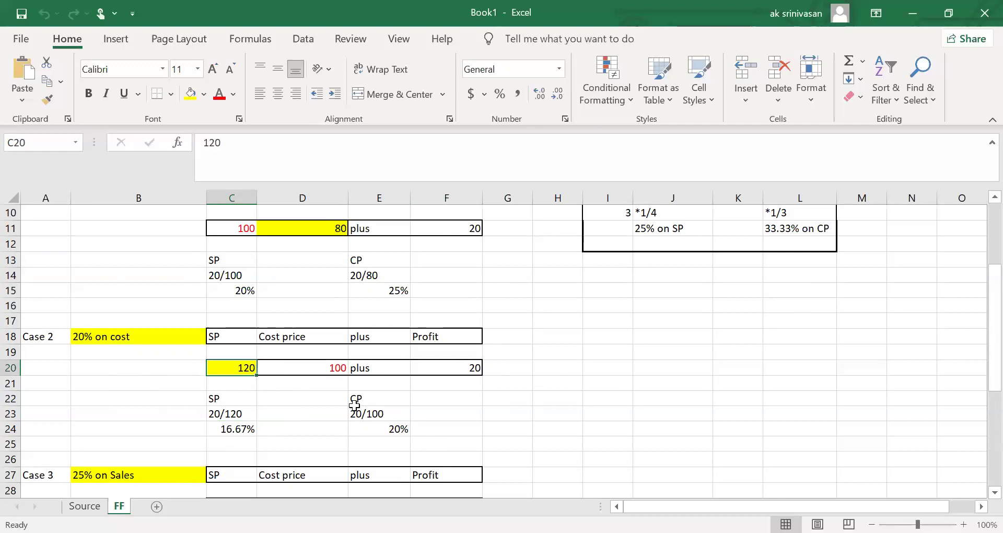
left_click(337, 370)
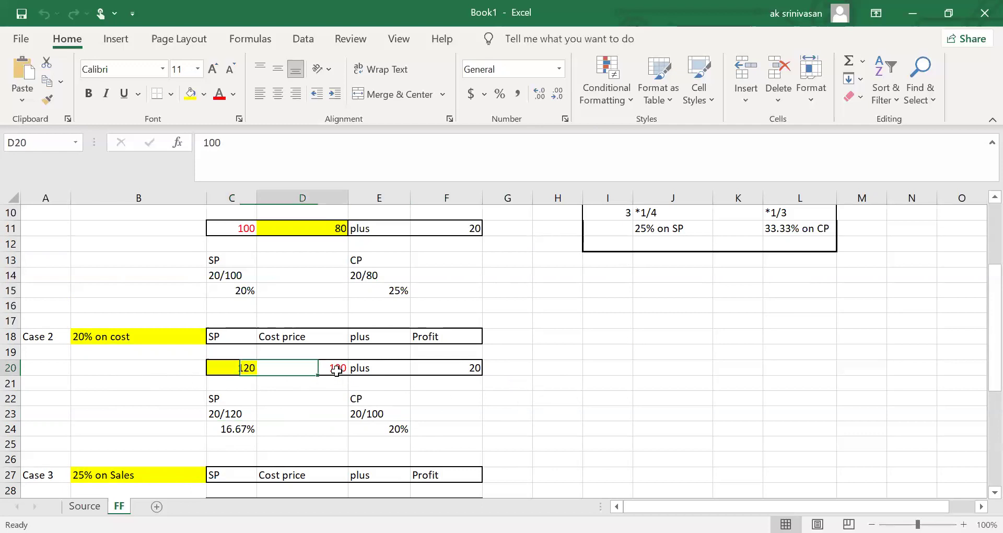
left_click(407, 432)
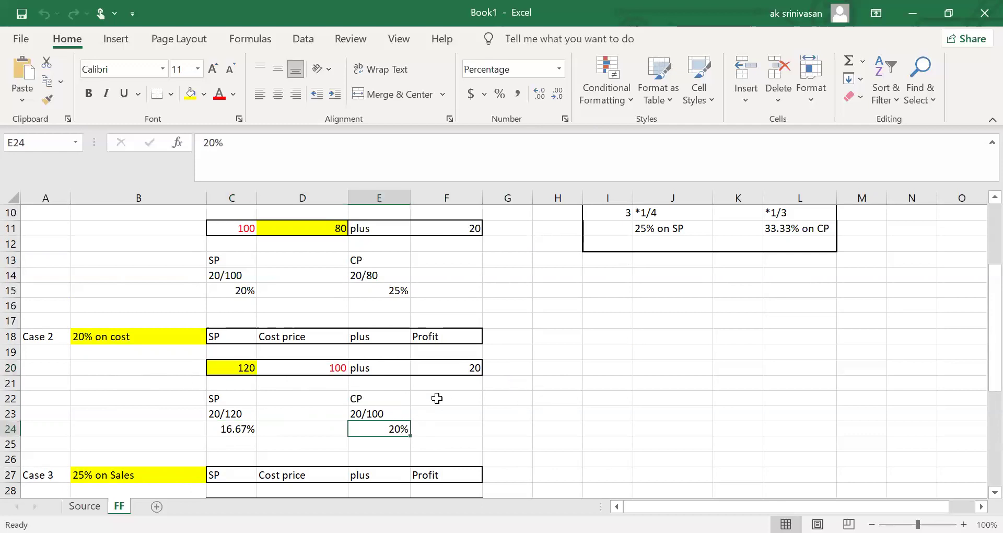
- Point out the '20% on cost' label and move down toward Case 3
left_click(483, 357)
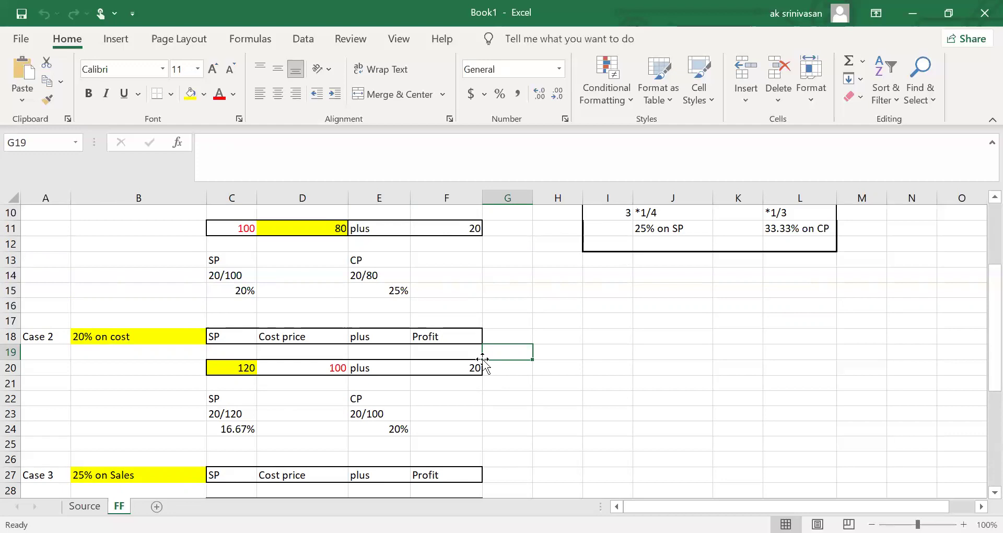
left_click(119, 339)
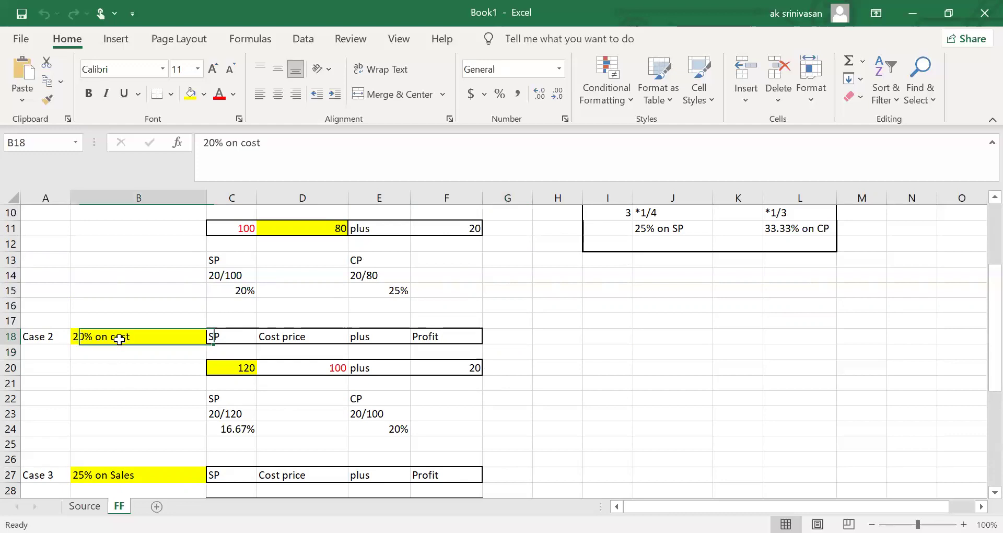
key("Down")
key("Down")
key("Down")
key("Down")
key("Down")
key("Down")
key("Down")
key("Down")
key("Down")
key("Down")
key("Down")
key("Down")
key("Down")
key("Down")
key("Down")
key("Down")
key("Down")
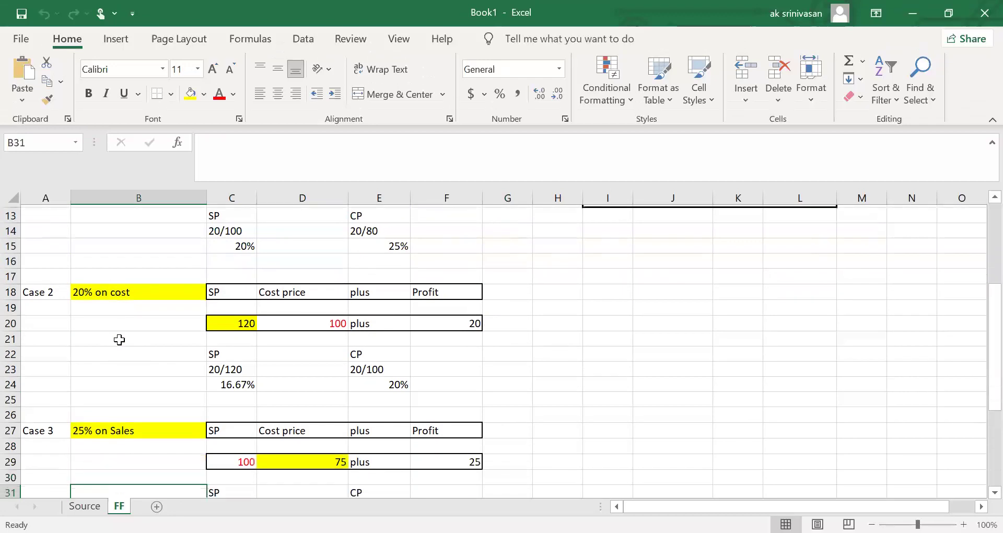
scroll(119, 340, "down", 1)
key("Right")
key("Down")
key("Down")
key("Down")
key("Up")
key("Up")
key("Up")
key("Up")
key("Up")
key("Up")
key("Up")
key("Up")
key("Up")
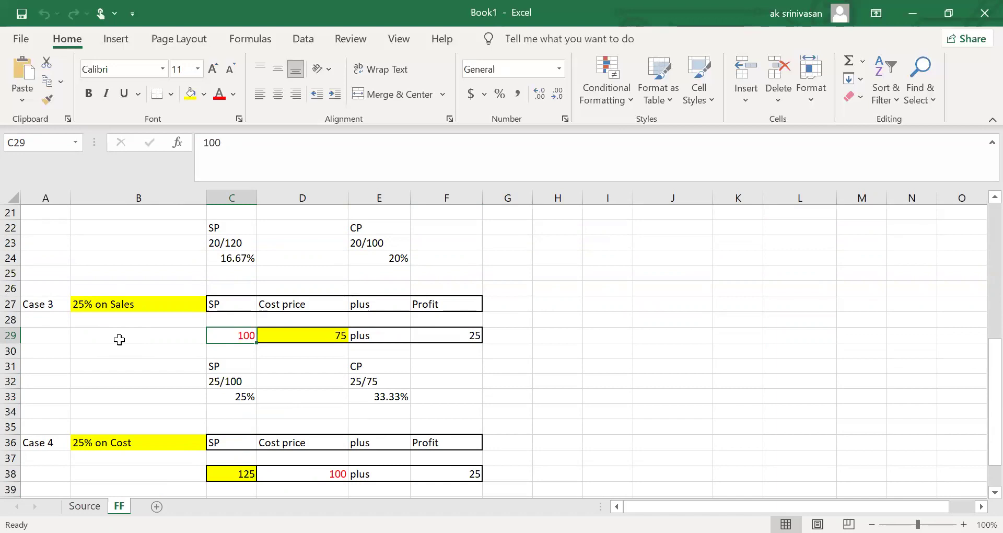
left_click(464, 333)
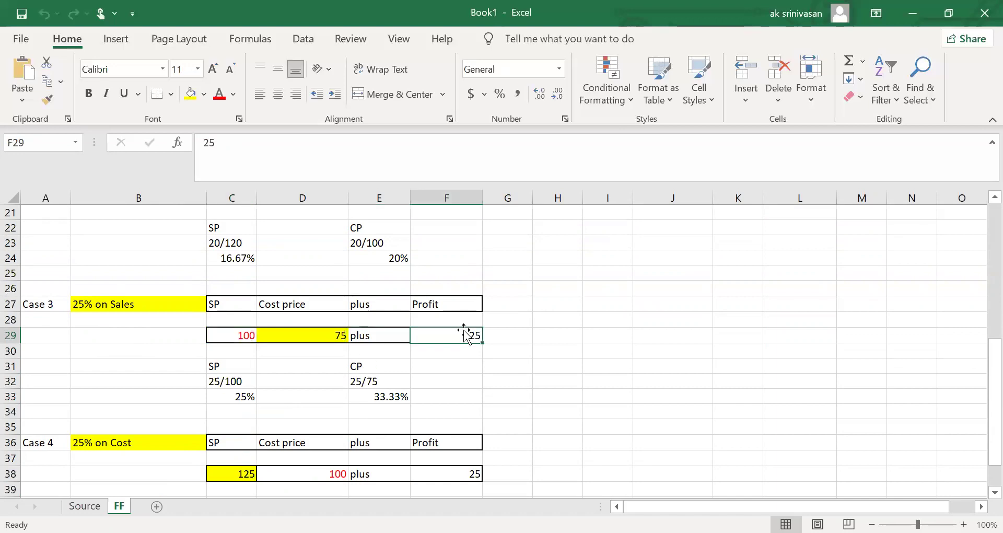
left_click(325, 337)
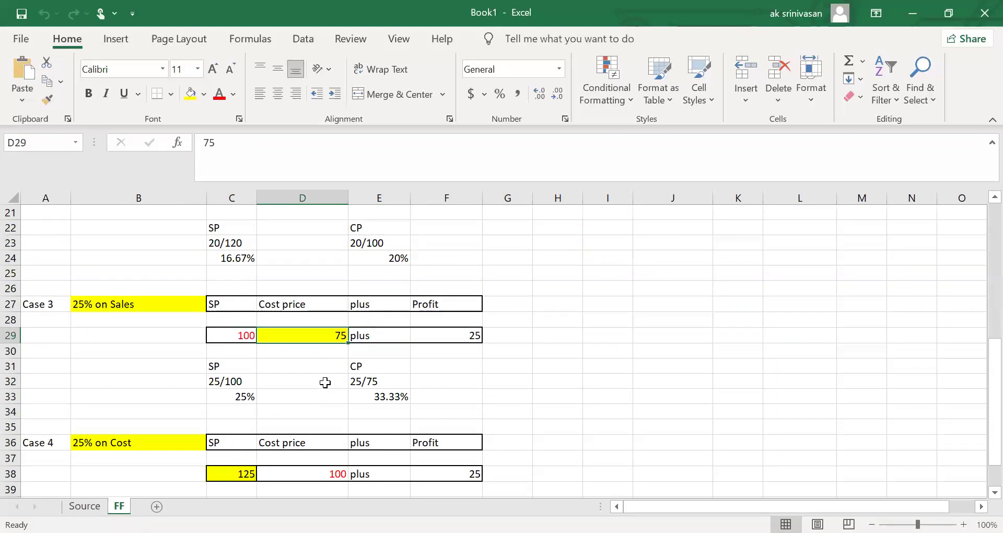
left_click(220, 369)
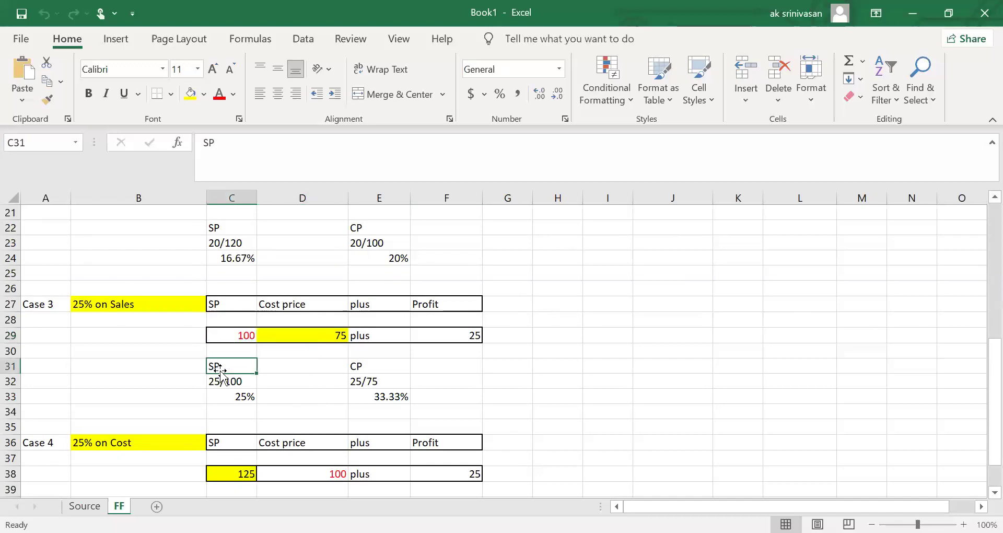
left_click(382, 382)
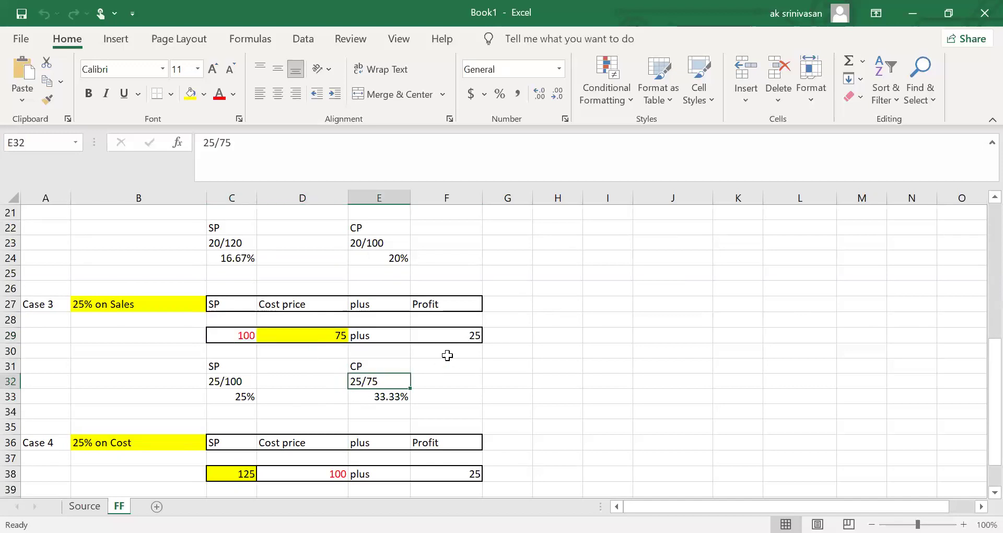
left_click(252, 334)
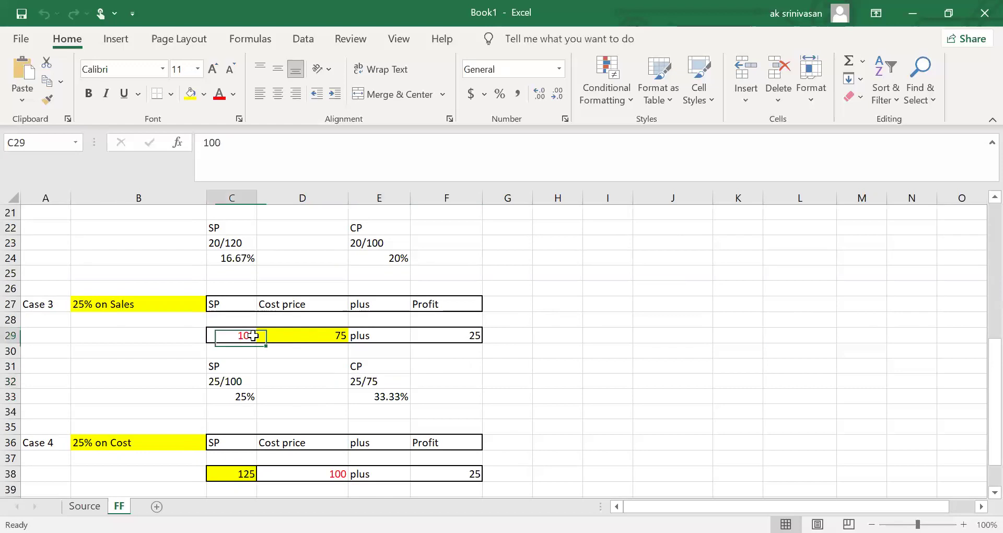
left_click(243, 396)
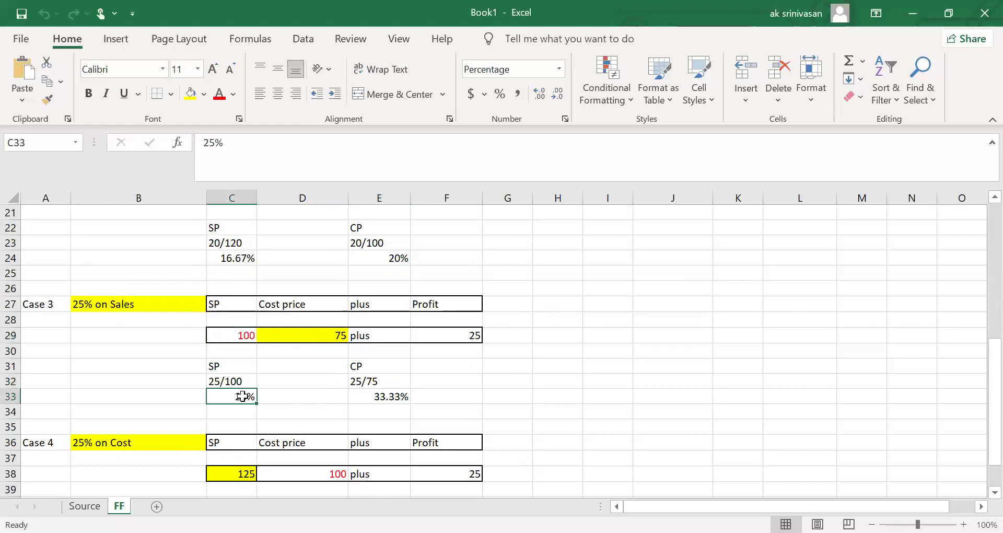
left_click(383, 397)
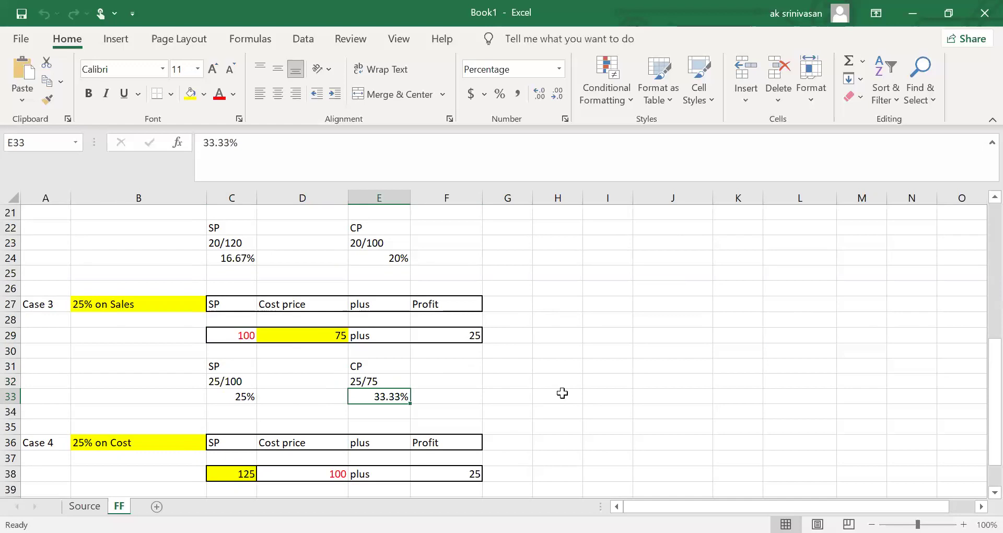
left_click(246, 333)
left_click(243, 396)
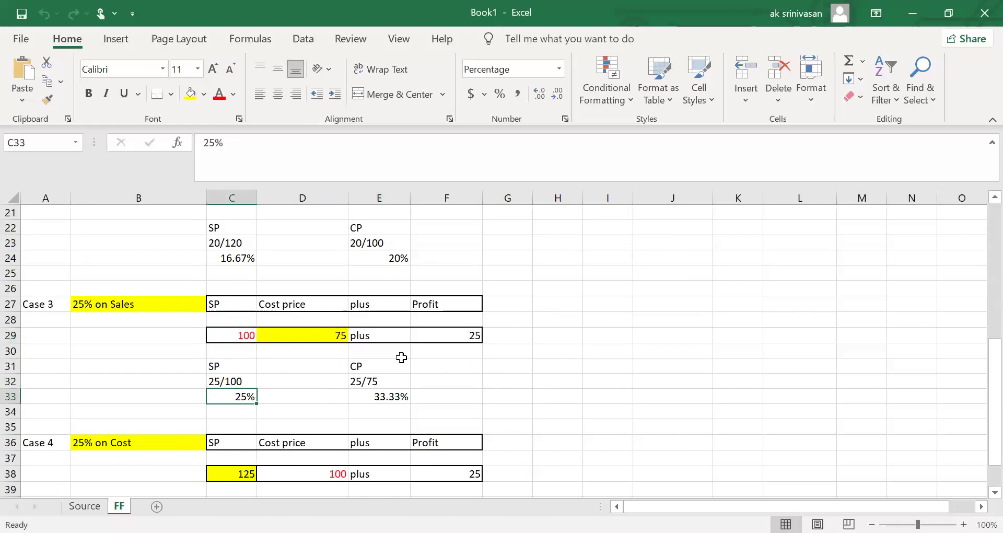
left_click(469, 336)
left_click(338, 338)
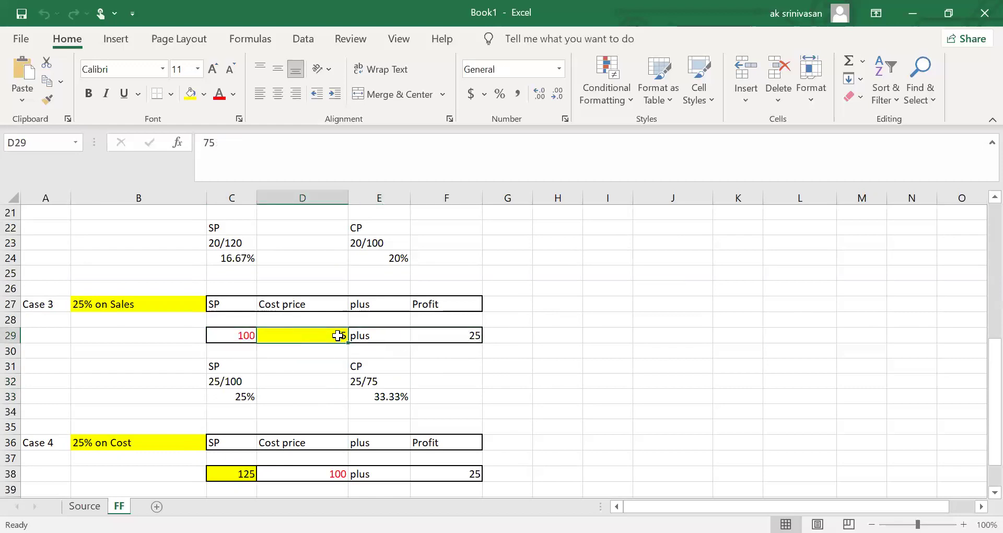
left_click(400, 397)
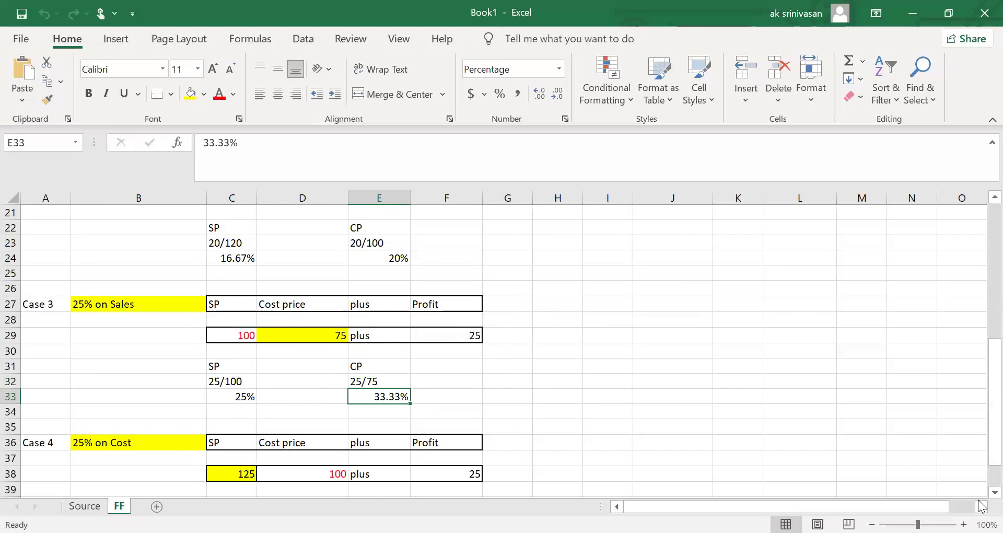
scroll(981, 505, "down", 2)
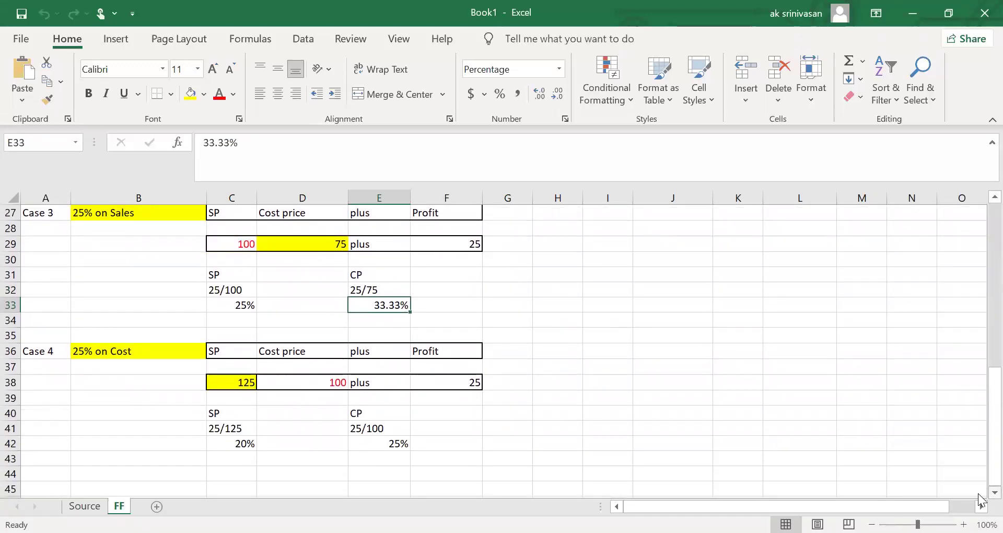
left_click(334, 384)
left_click(478, 383)
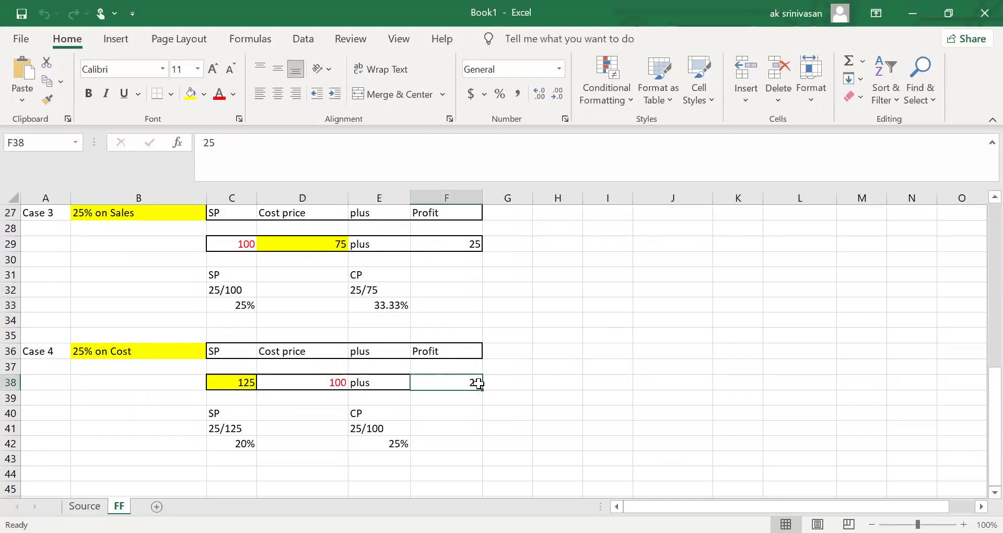
left_click(237, 383)
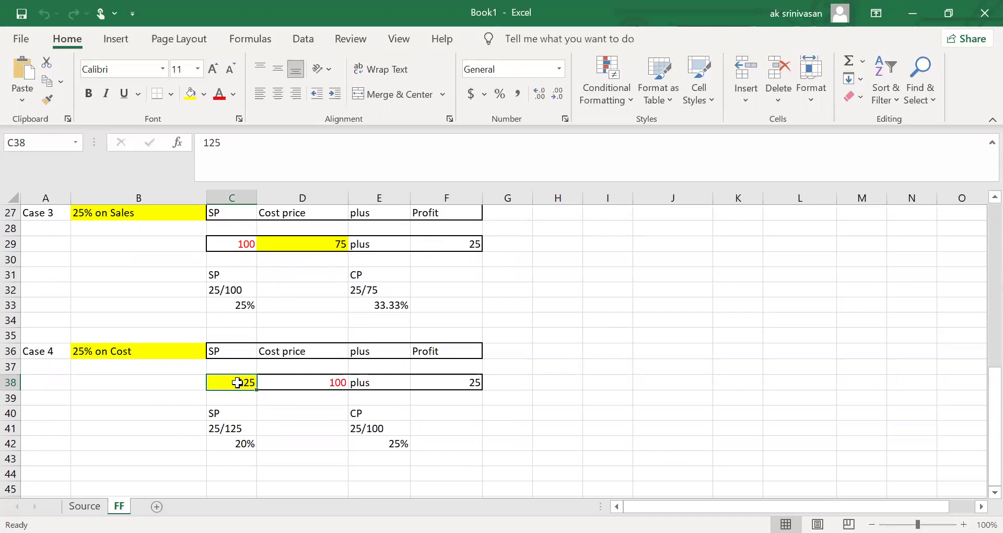
left_click(229, 415)
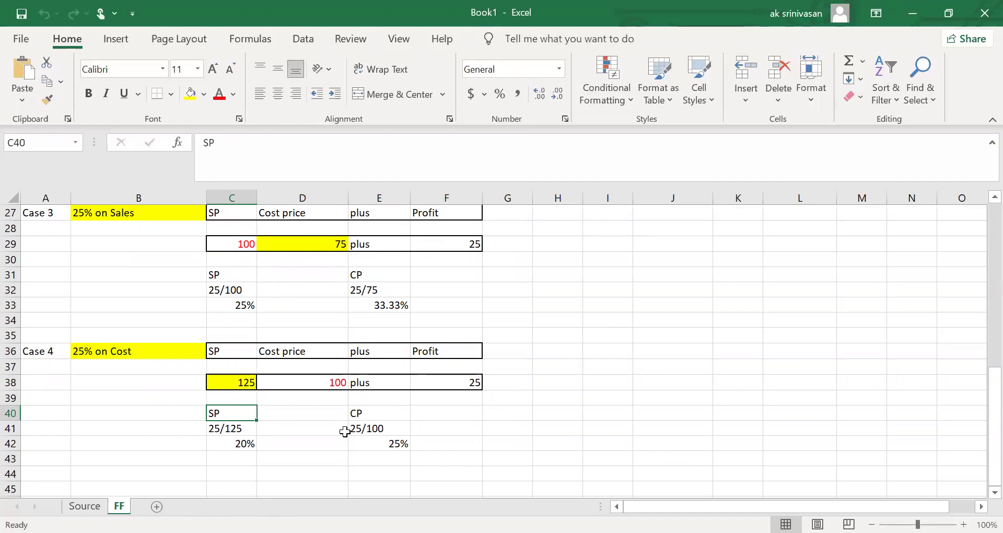
left_click(398, 447)
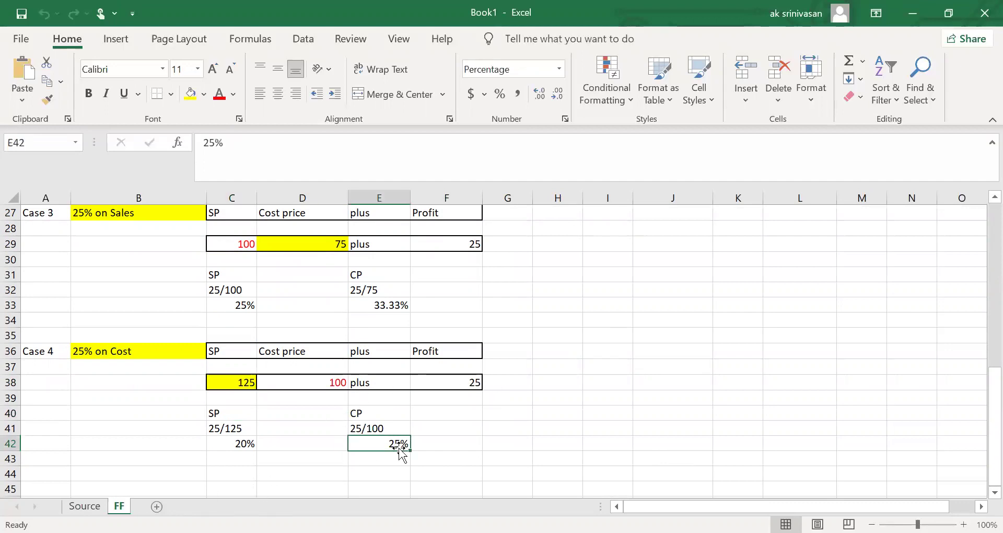
left_click(237, 385)
left_click(238, 445)
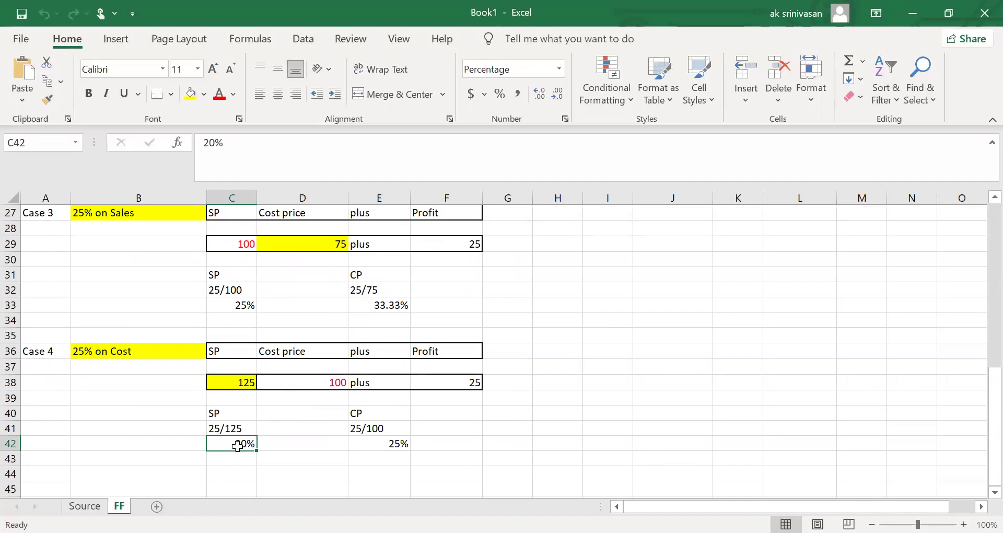
left_click(324, 382)
left_click(399, 446)
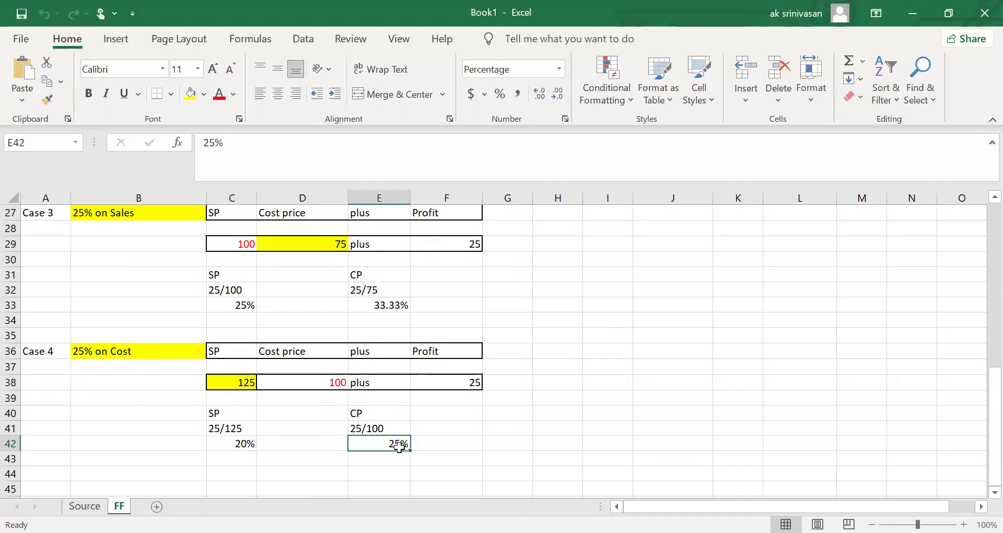
left_click(249, 381)
left_click(242, 444)
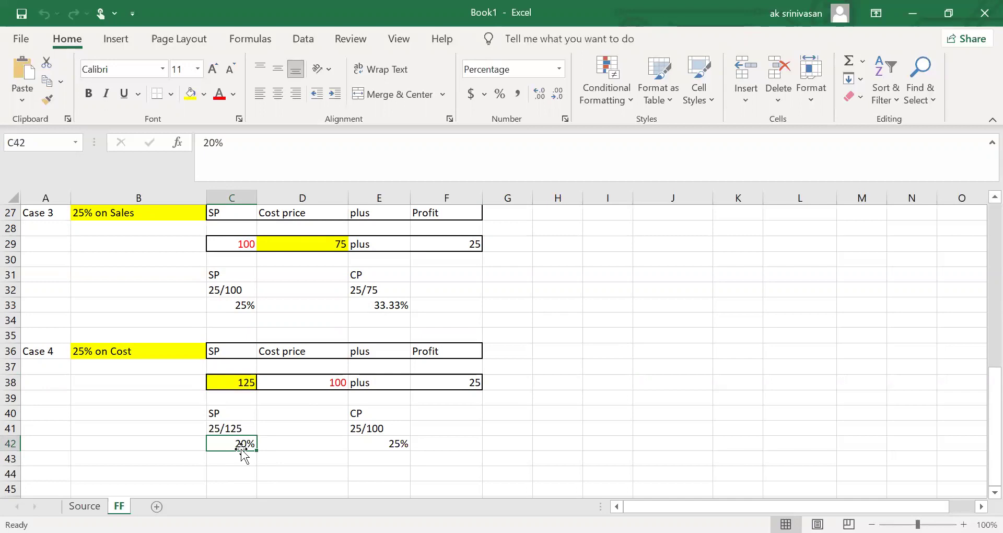
left_click(471, 387)
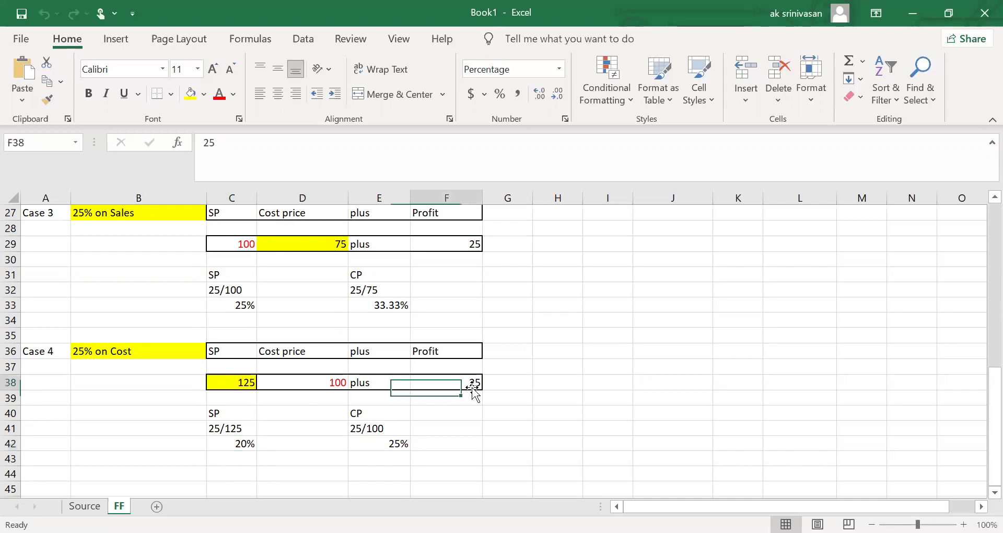
left_click(341, 381)
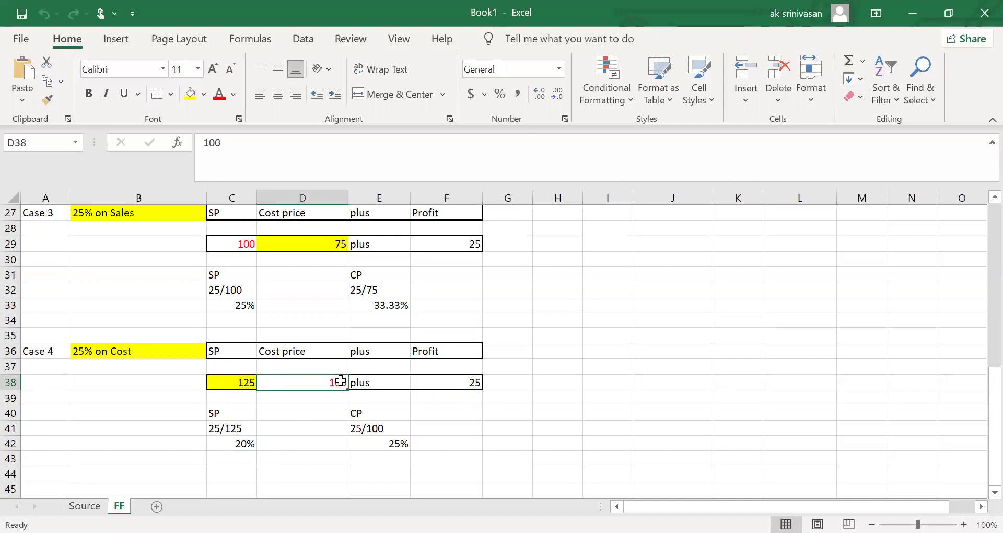
left_click(399, 445)
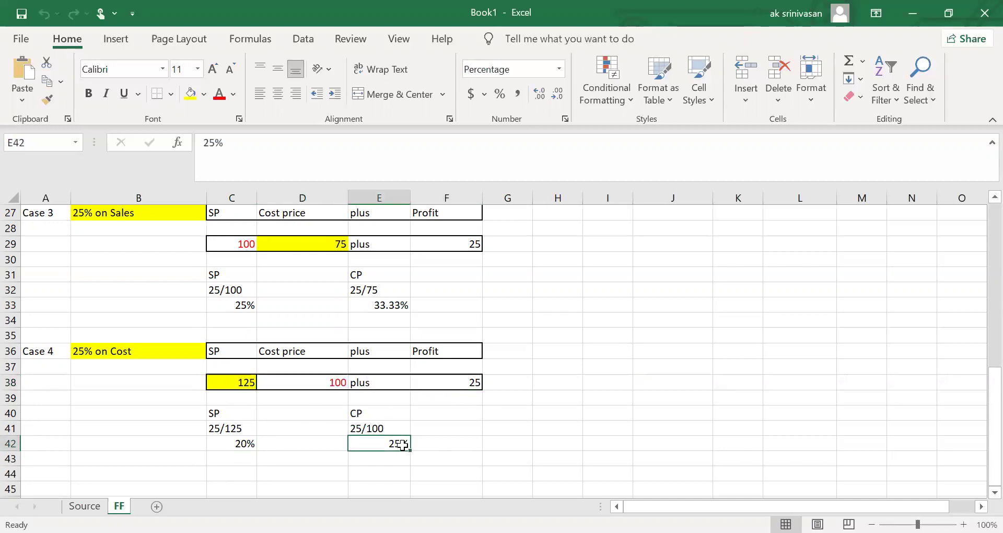
left_click(475, 384)
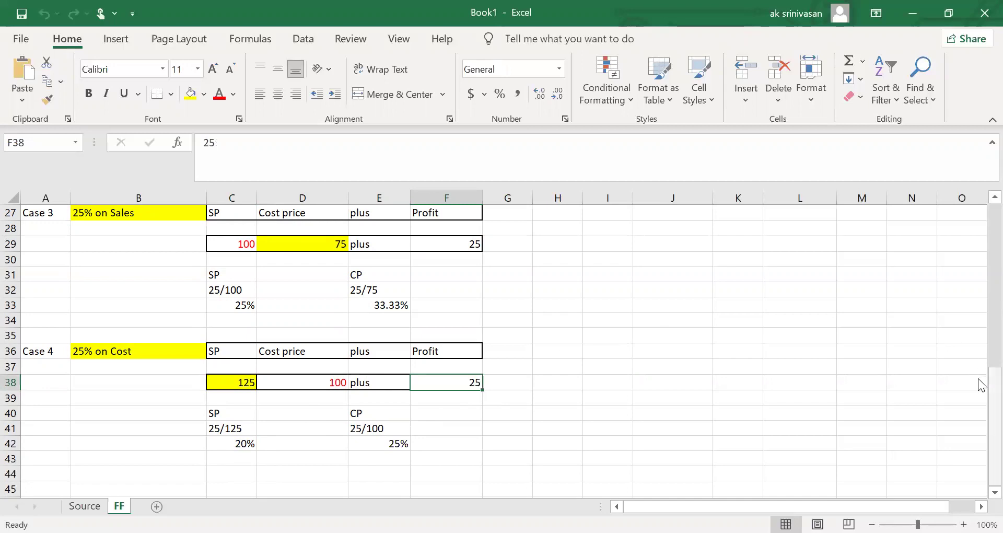
left_click_drag(981, 386, 978, 211)
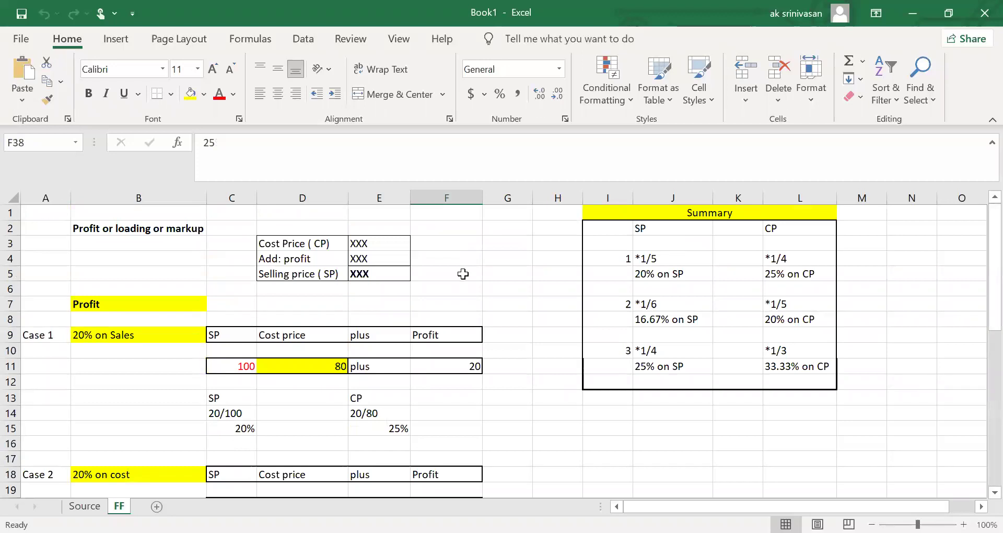
left_click(595, 256)
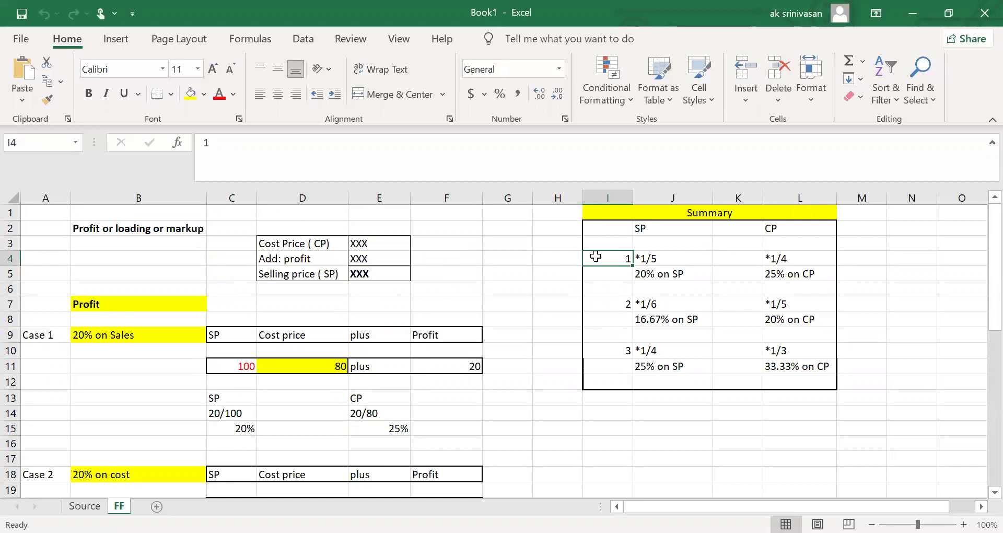
left_click(790, 255)
left_click(664, 300)
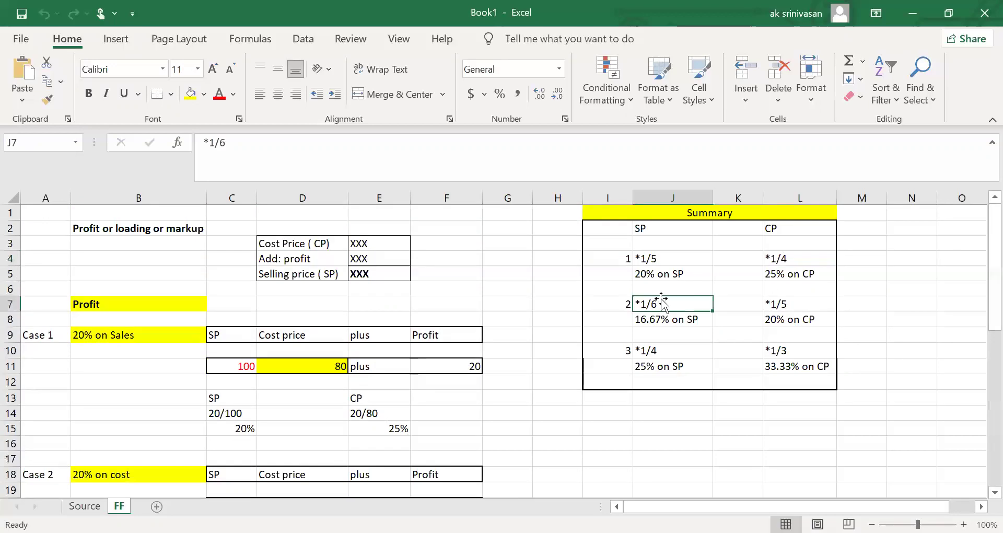